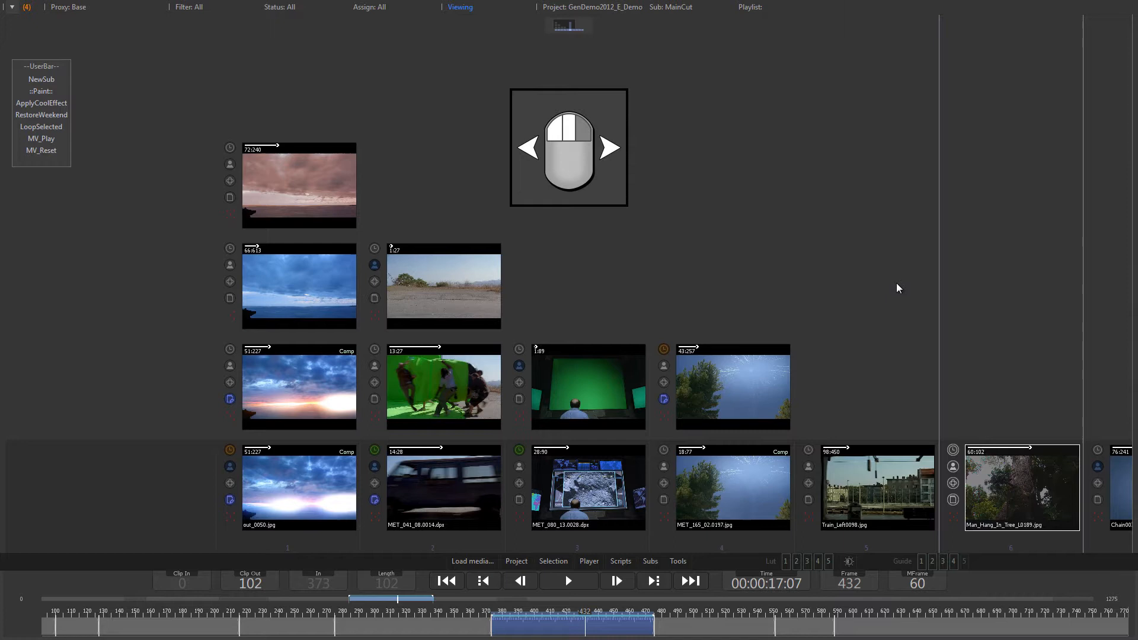
Zoom and pan across the clip storyboard, and reframe the view around the clips
drag(897, 289, 928, 323)
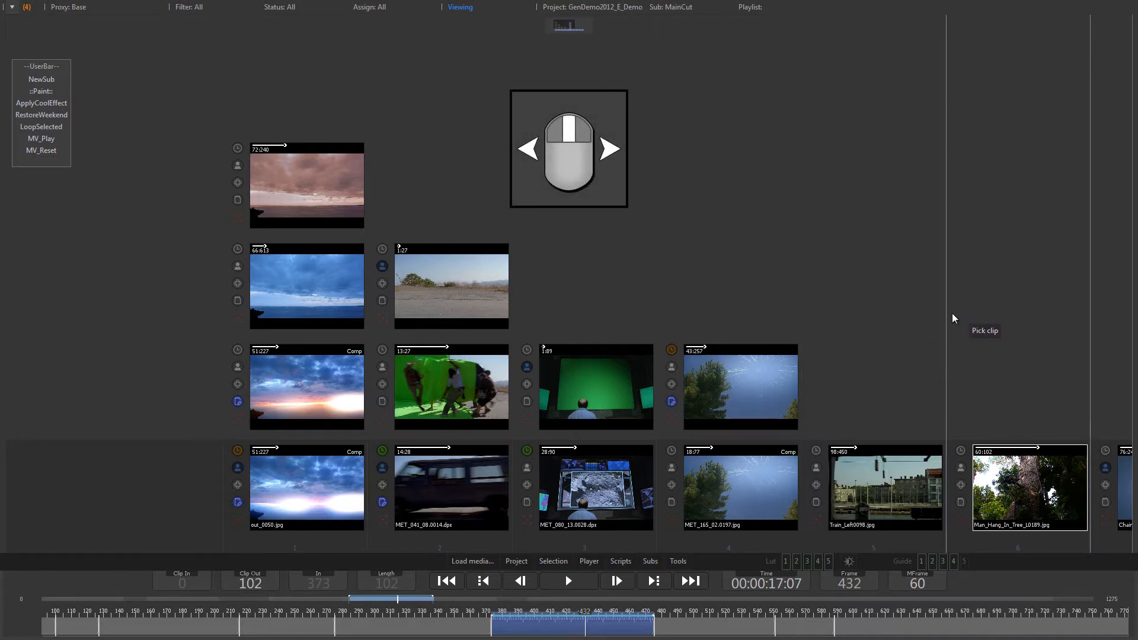
drag(950, 313, 915, 322)
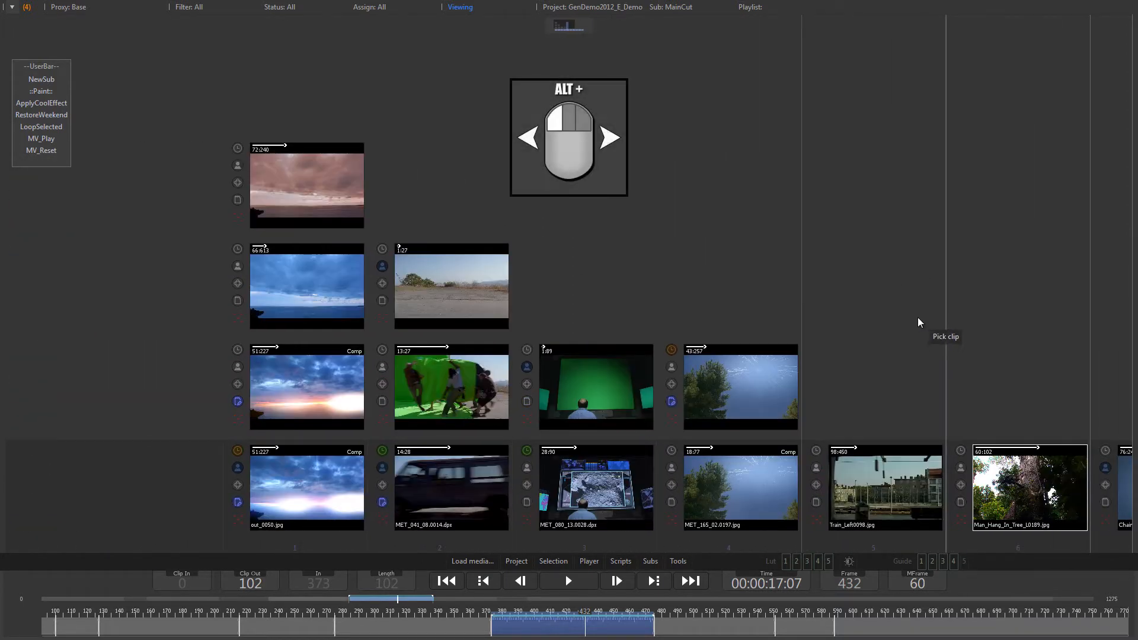
drag(961, 314, 643, 286)
key(f)
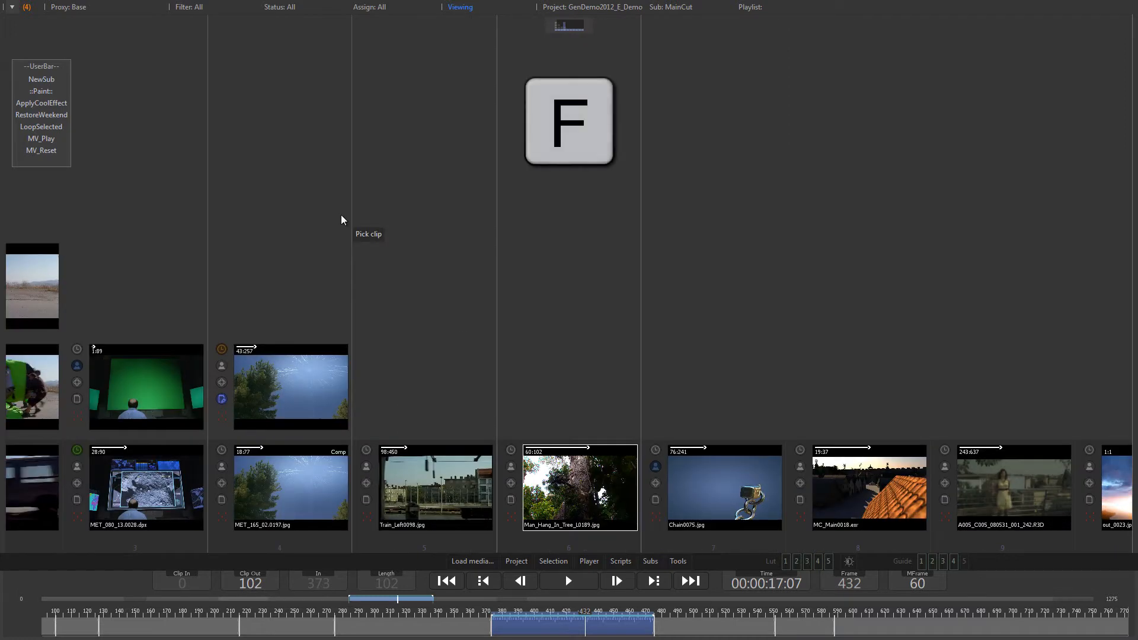
drag(492, 378, 857, 305)
Scrub the timeline back to frame 24 in the first clip, and pan and zoom in on its image in the player
drag(736, 620, 523, 626)
drag(742, 623, 483, 617)
drag(794, 240, 608, 291)
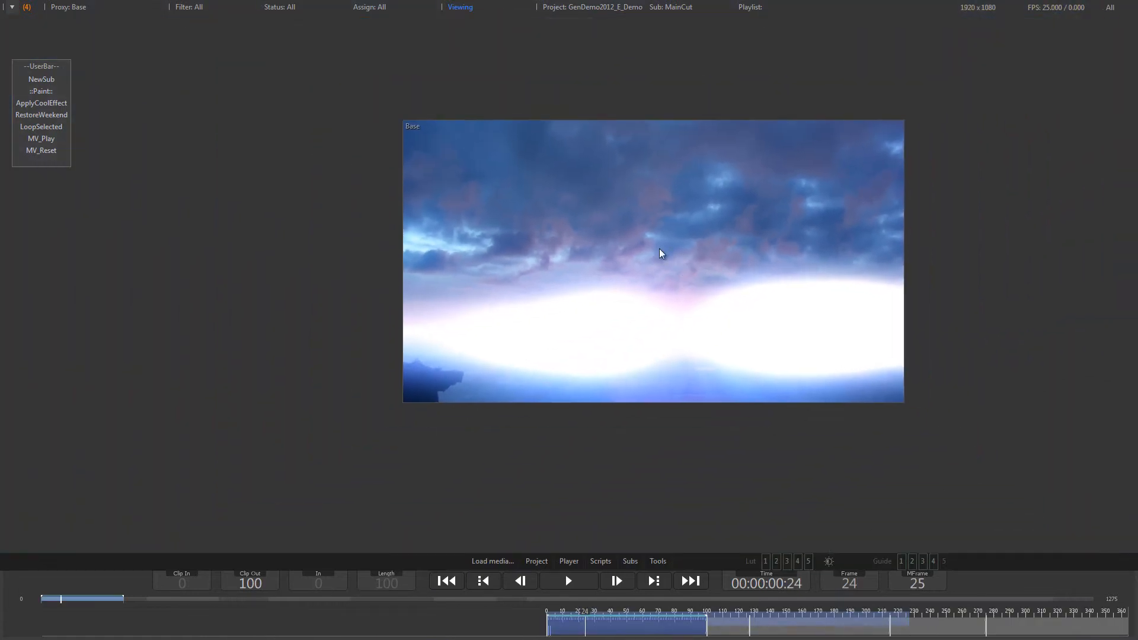
drag(482, 311, 814, 303)
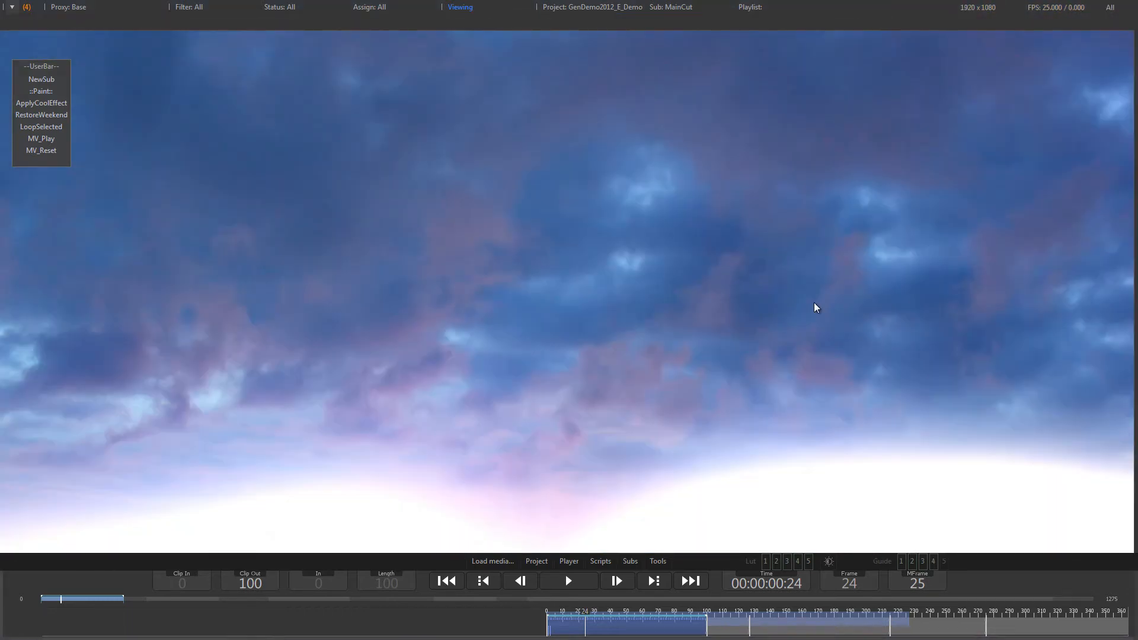
Show the image at 1:1 zoom, and then fit the whole image in the viewer
right_click(473, 244)
mouse_move(484, 174)
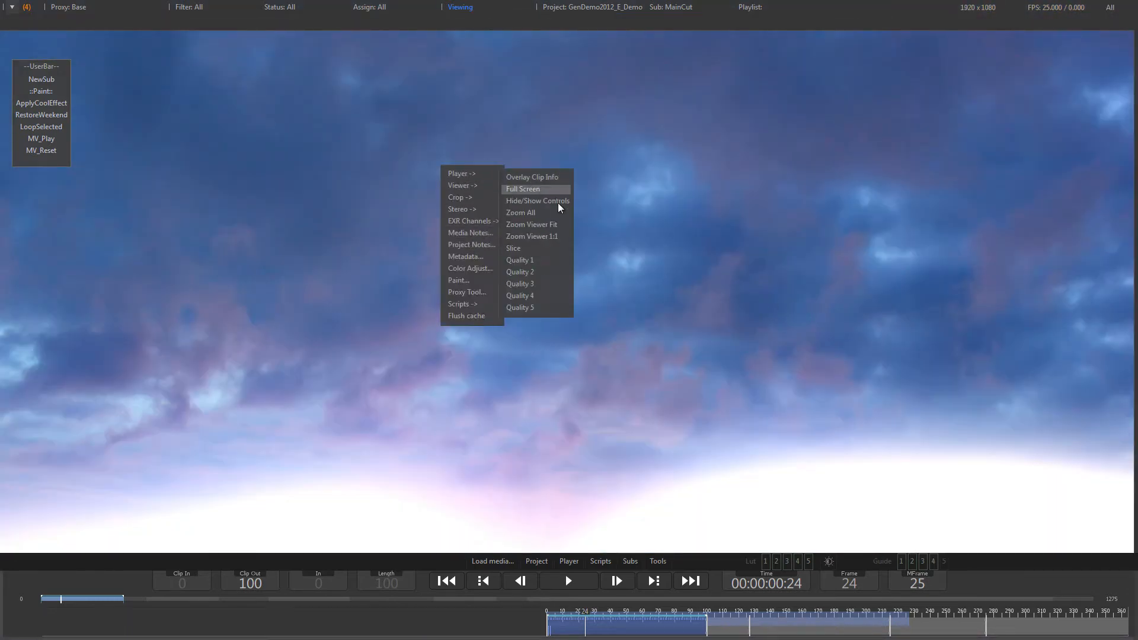
click(552, 236)
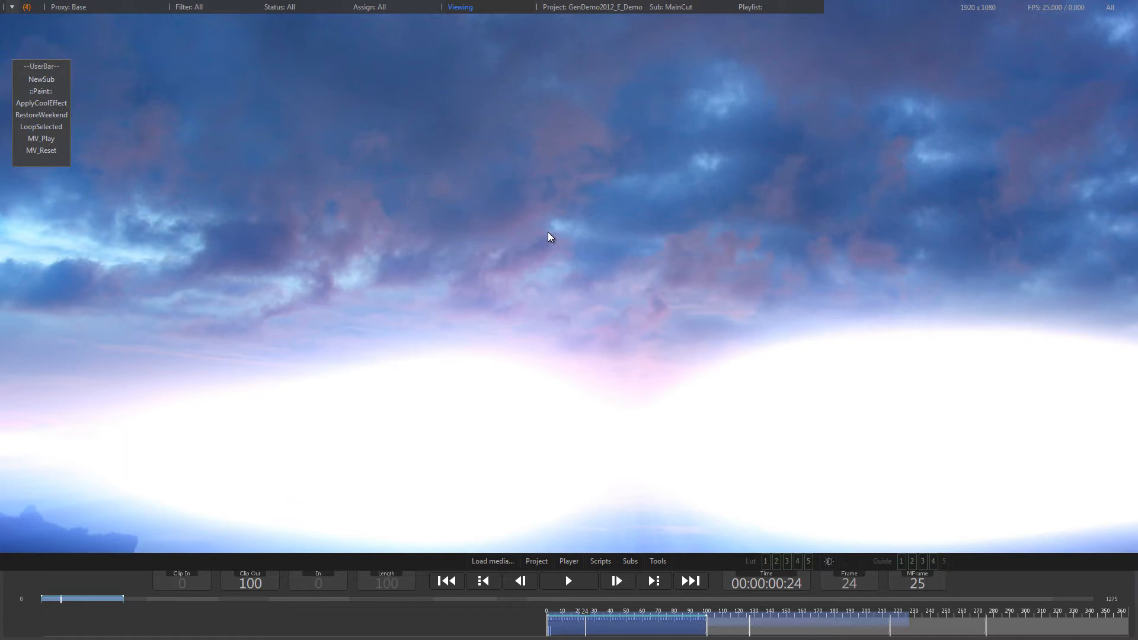
key(f)
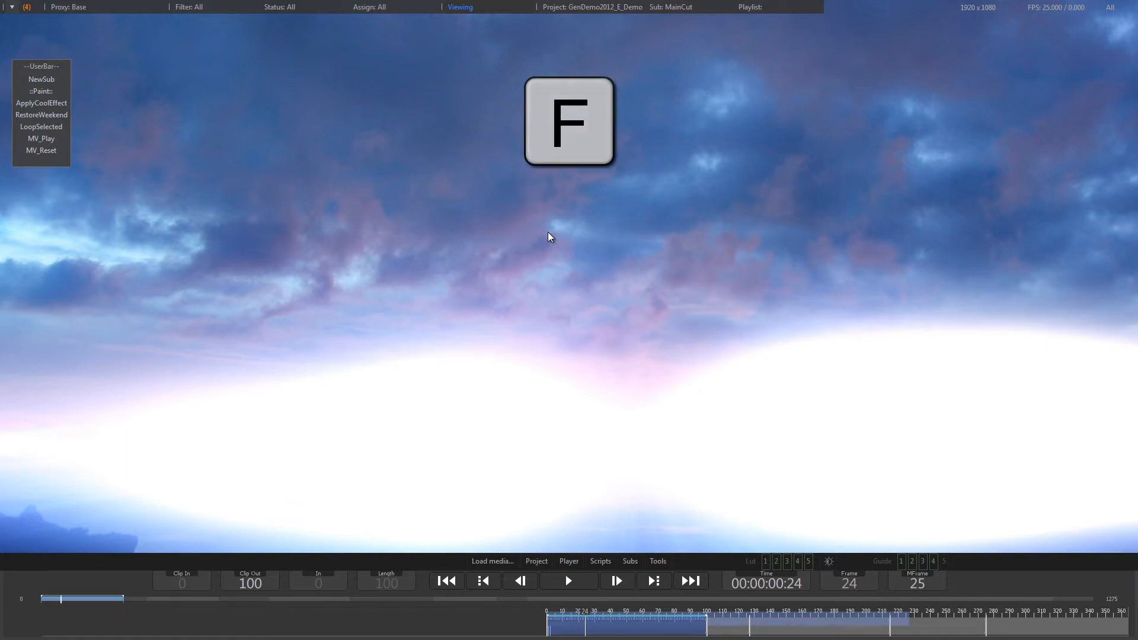
key(f)
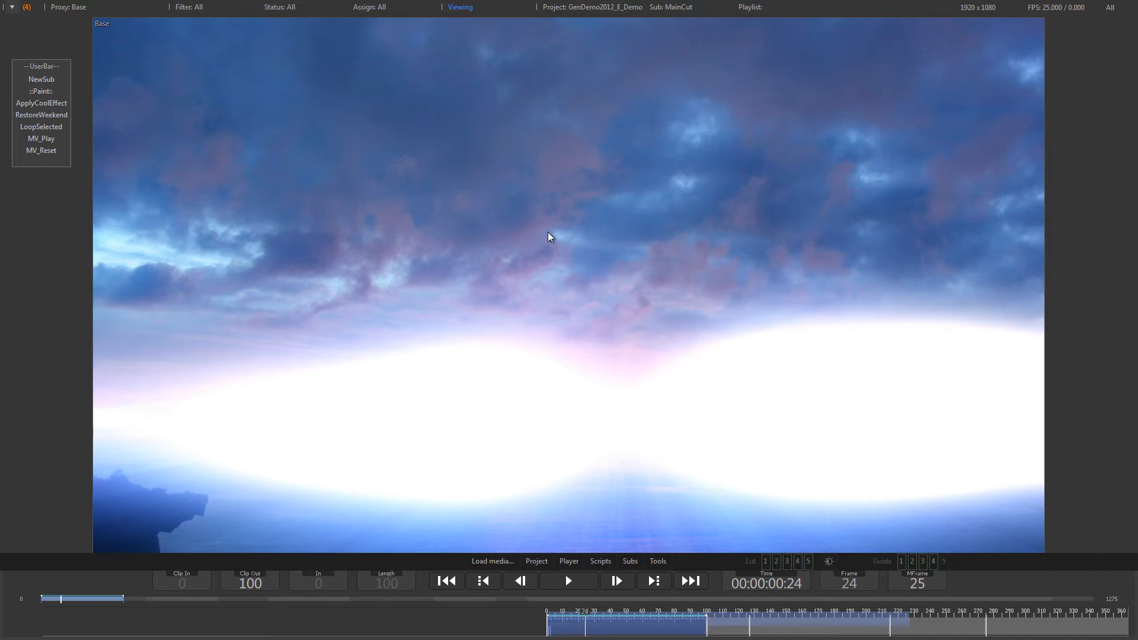
Display the image full screen without controls, and annotate the clouds with a red circle and arrow using the Paint tool
key(F3)
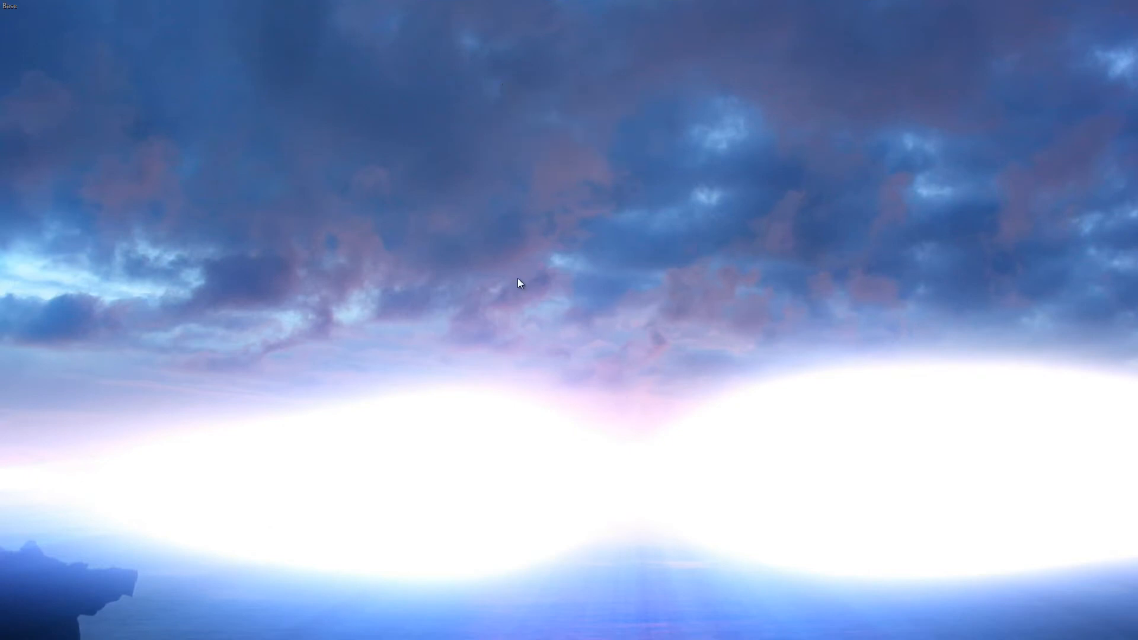
key(F4)
right_click(518, 283)
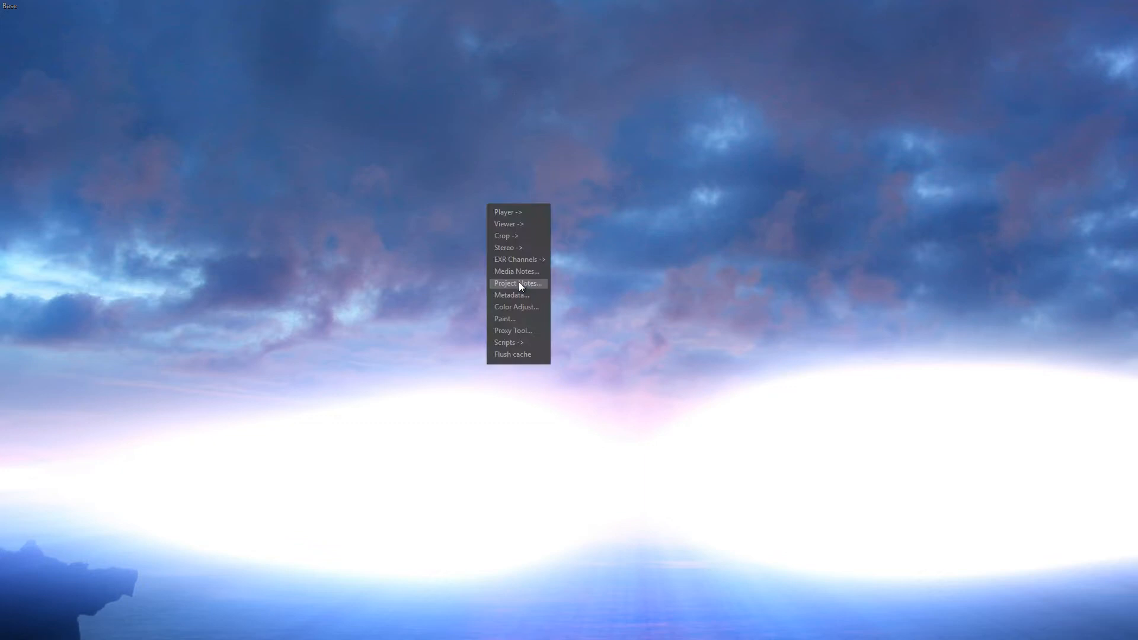
click(515, 321)
mouse_move(684, 225)
mouse_down()
mouse_move(614, 243)
mouse_move(646, 303)
mouse_move(671, 229)
mouse_move(684, 265)
mouse_move(656, 272)
mouse_move(885, 260)
mouse_move(872, 237)
mouse_move(876, 277)
mouse_up()
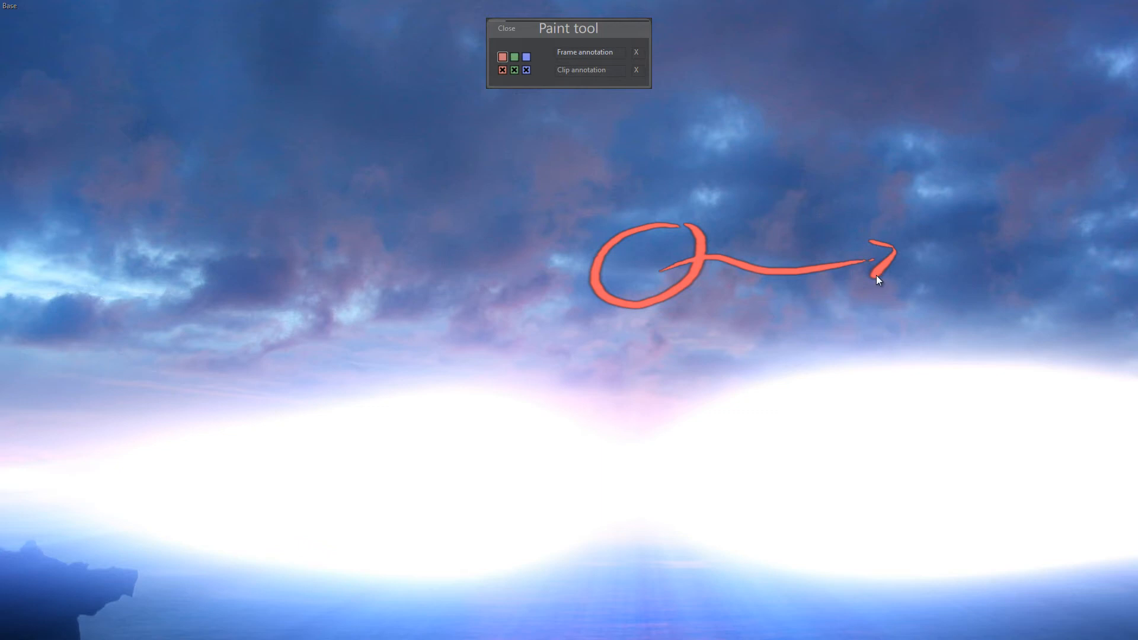
Scrub the sequence to frame 137, and scrub the bottom-row MET_165, MET_041 and sunset clip thumbnails with their frame sliders
drag(223, 617, 403, 622)
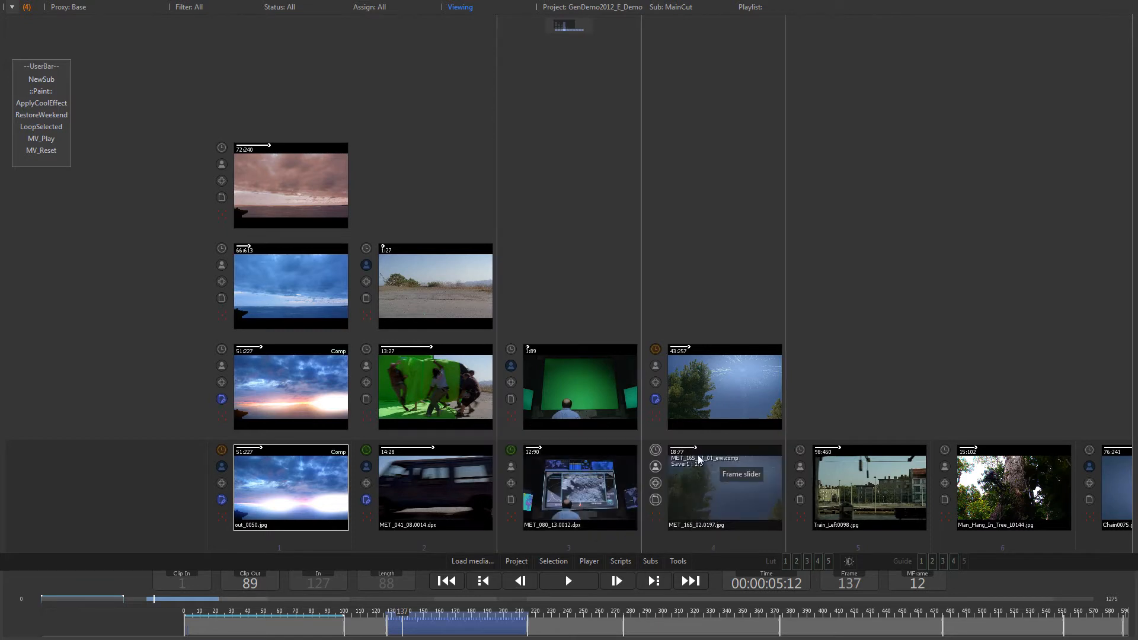
mouse_move(696, 448)
mouse_down()
mouse_move(718, 449)
mouse_move(695, 450)
mouse_up()
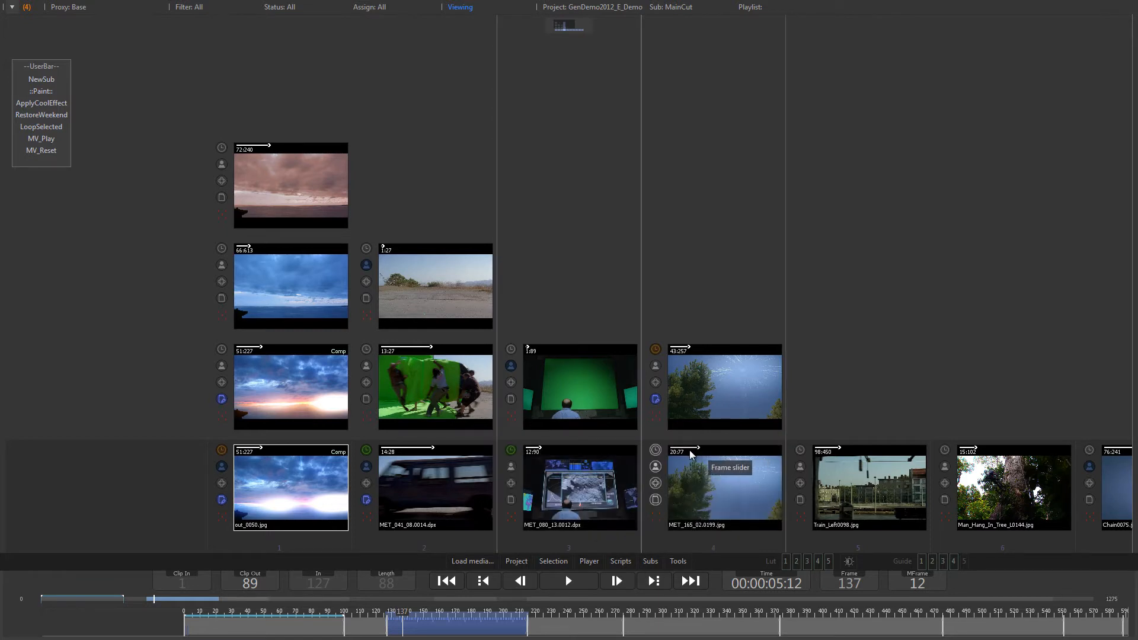
mouse_move(436, 449)
mouse_down()
mouse_move(409, 451)
mouse_move(435, 449)
mouse_up()
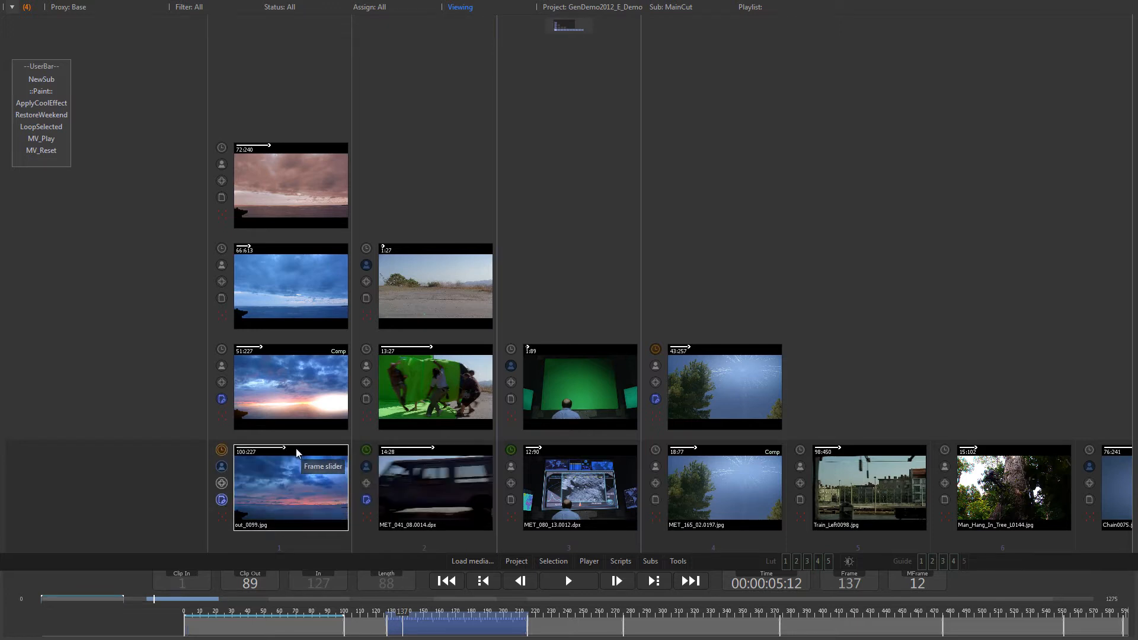
drag(289, 447, 257, 449)
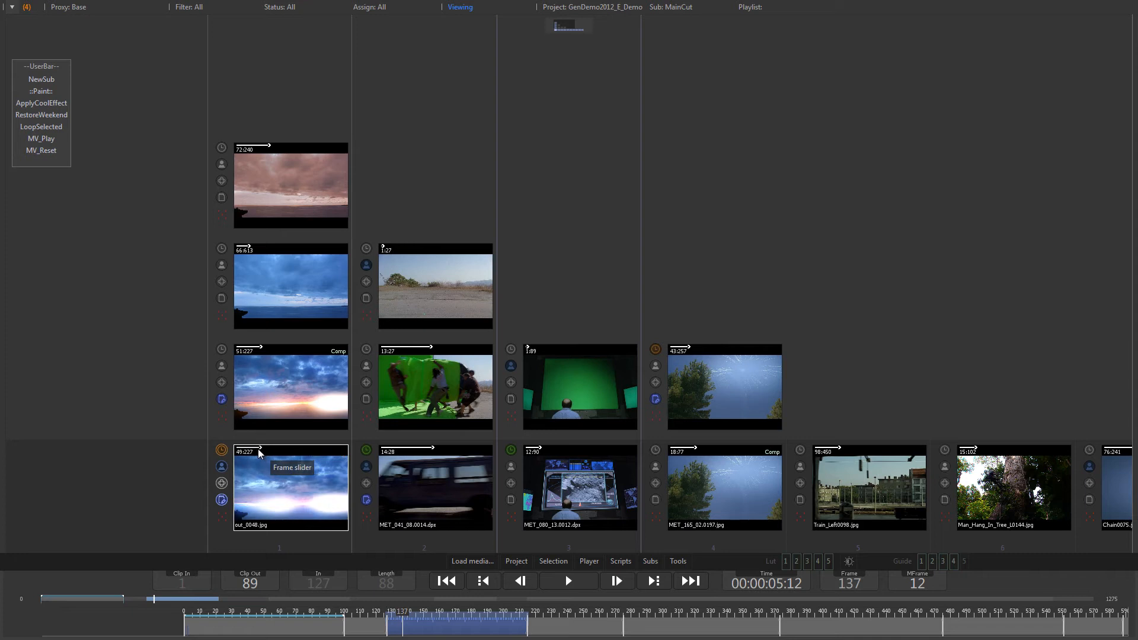
Zoom out to an overview of all clips in the storyboard, and reset the view framing
scroll(894, 336, down, 5)
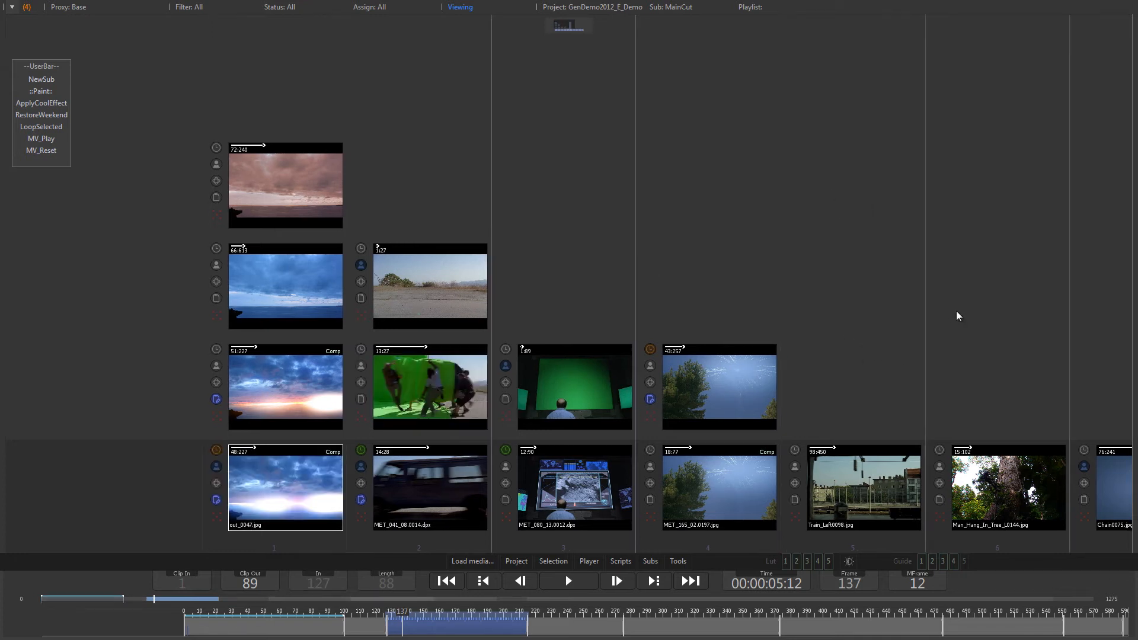
drag(916, 312, 663, 282)
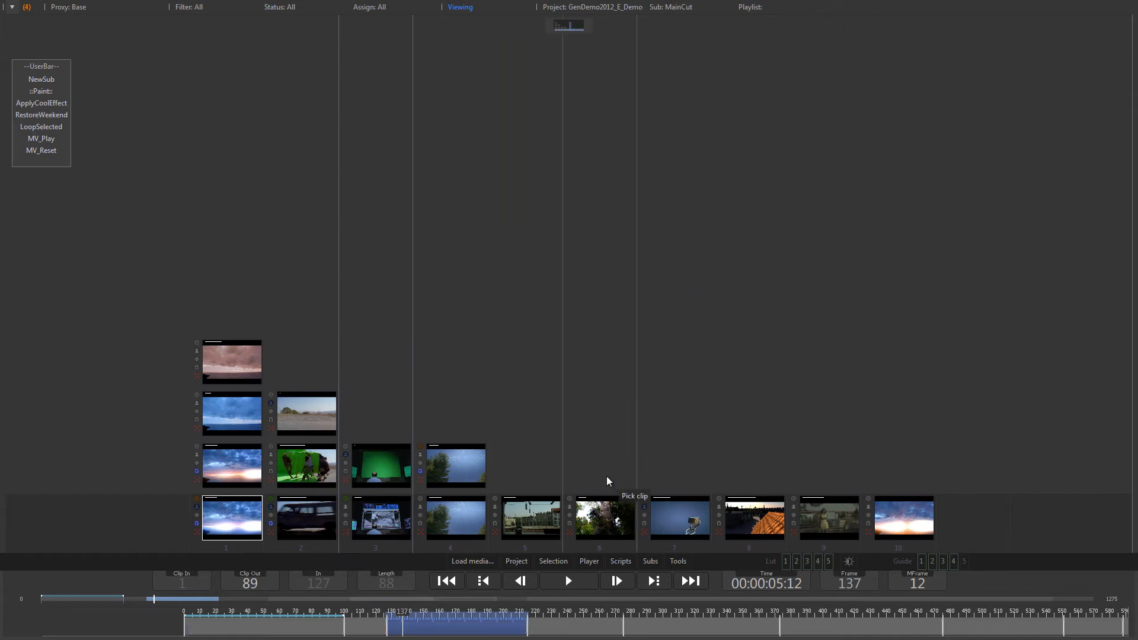
key(f)
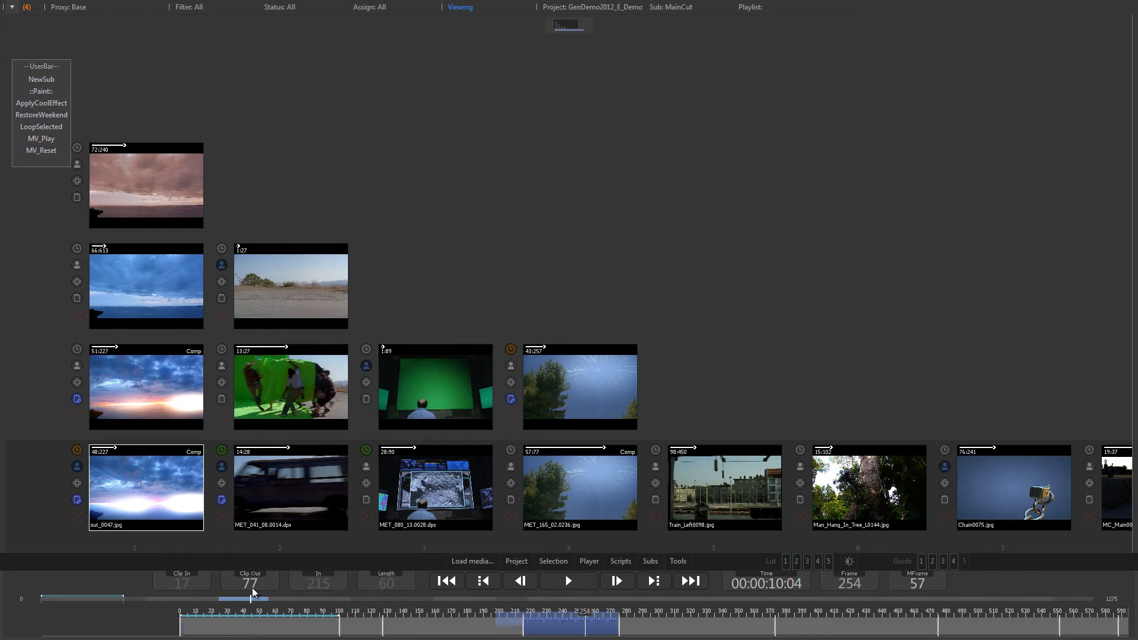
Open the bottom-row MET_165_02 clip in the player, play it, and return to the storyboard
double_click(557, 489)
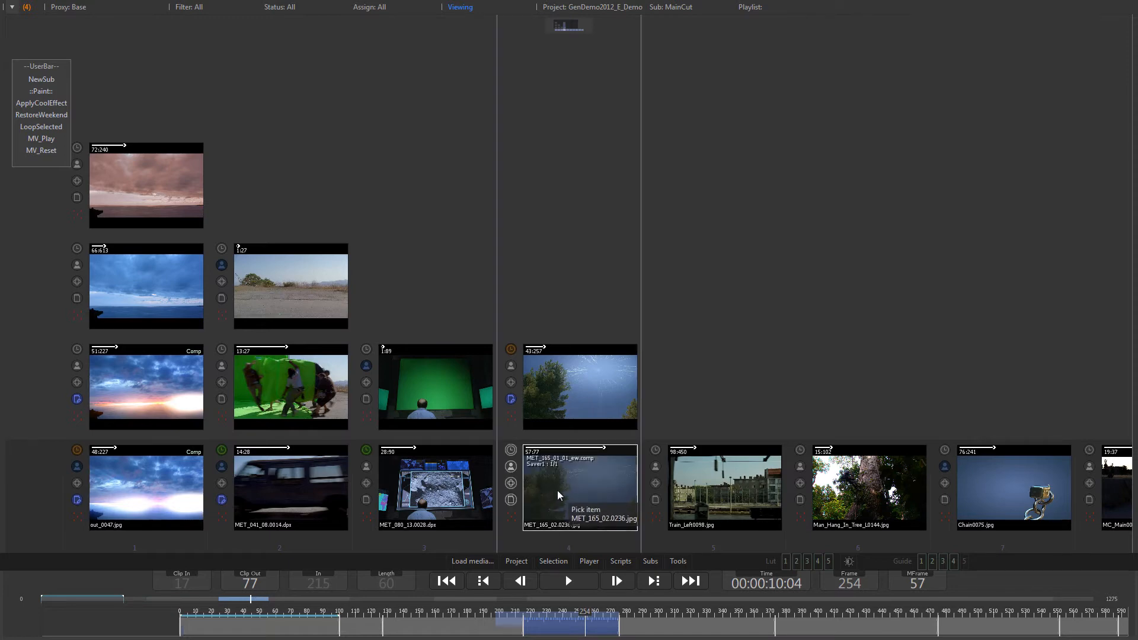
click(570, 582)
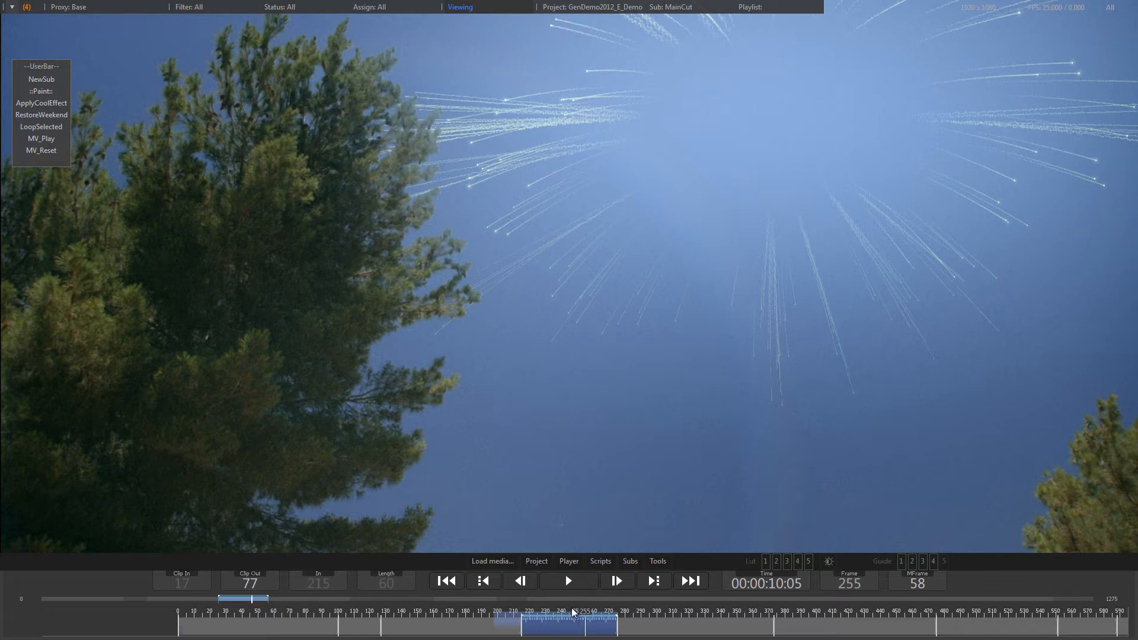
key(Tab)
Check the "Start playback when entering player" option in the project preferences' Settings page, and accept the dialog
drag(155, 459, 663, 420)
click(521, 562)
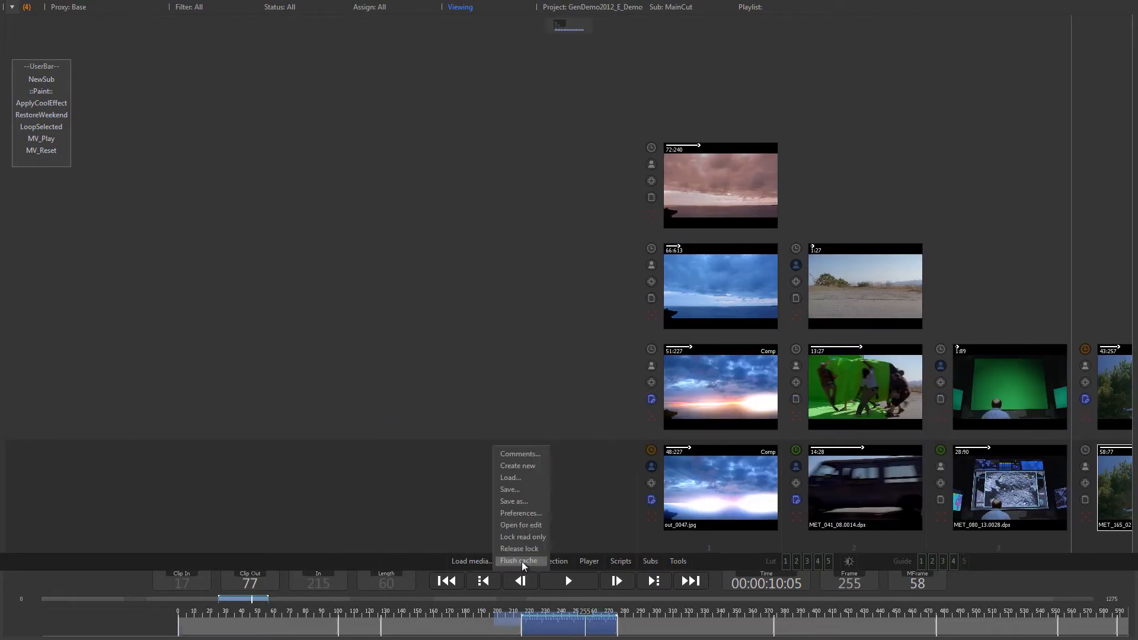
click(519, 513)
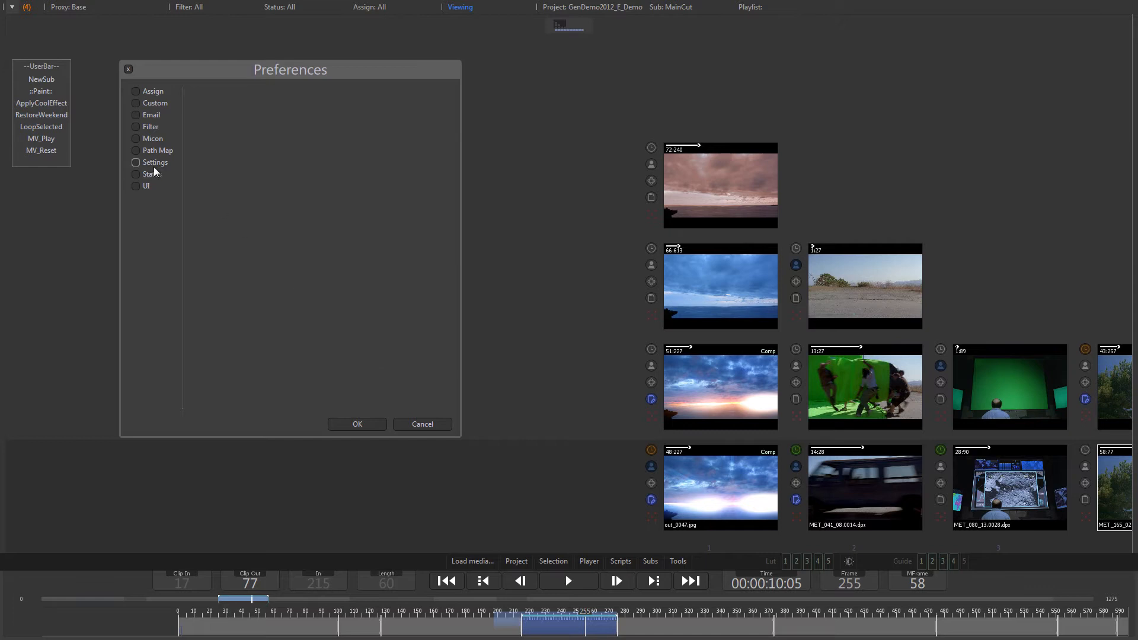
click(135, 162)
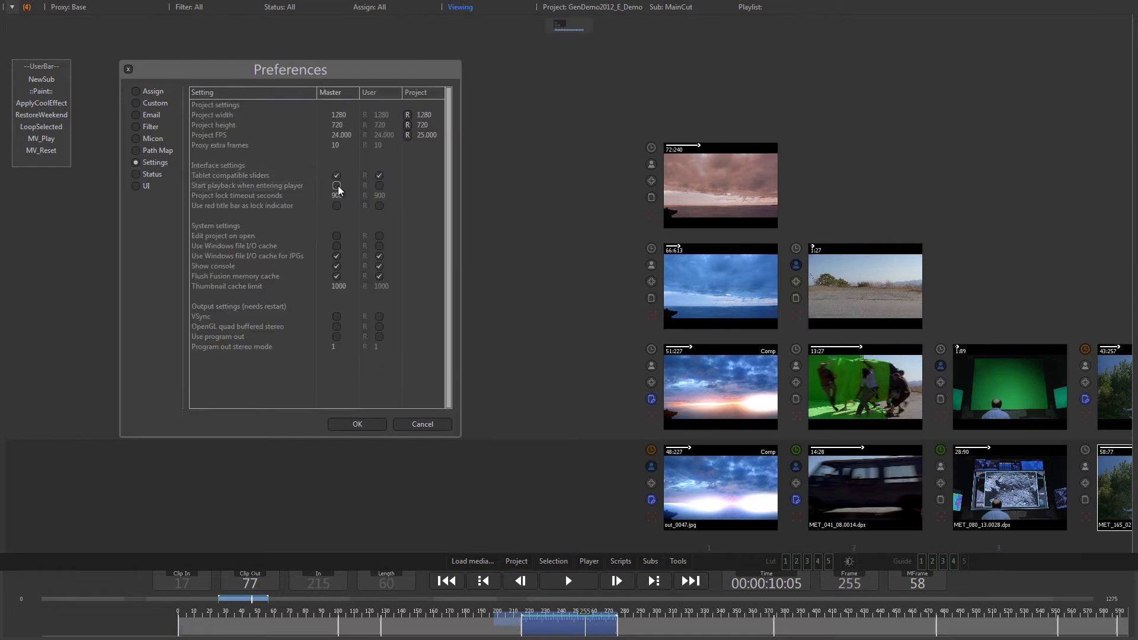
click(355, 424)
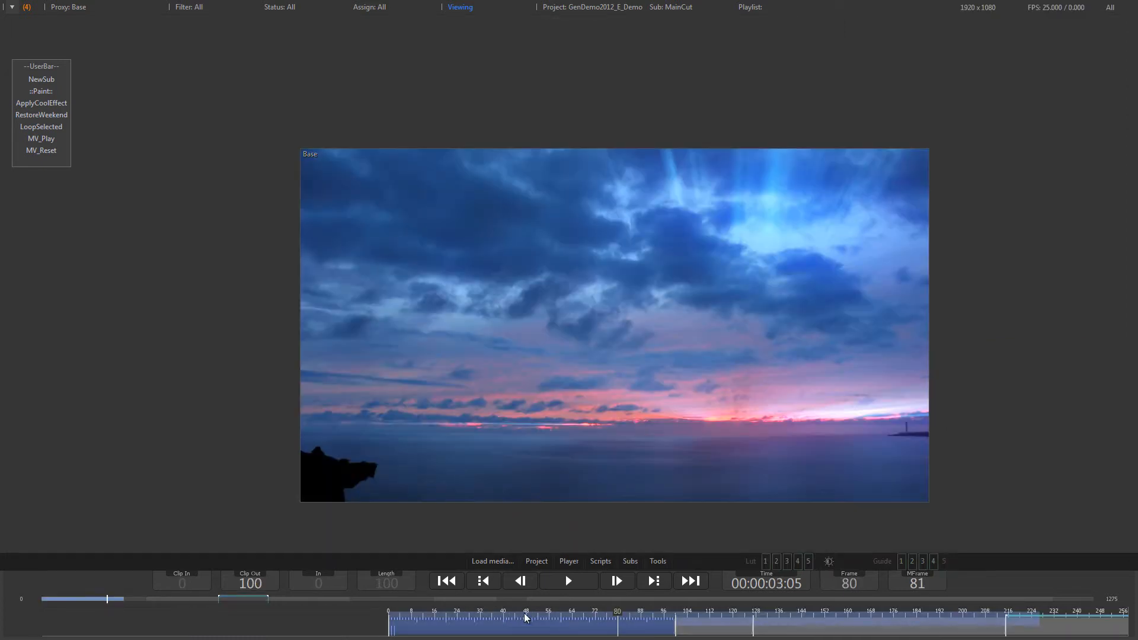
Loop the first clip, and narrow the loop with new in and out points, ending at frame 54
key(l)
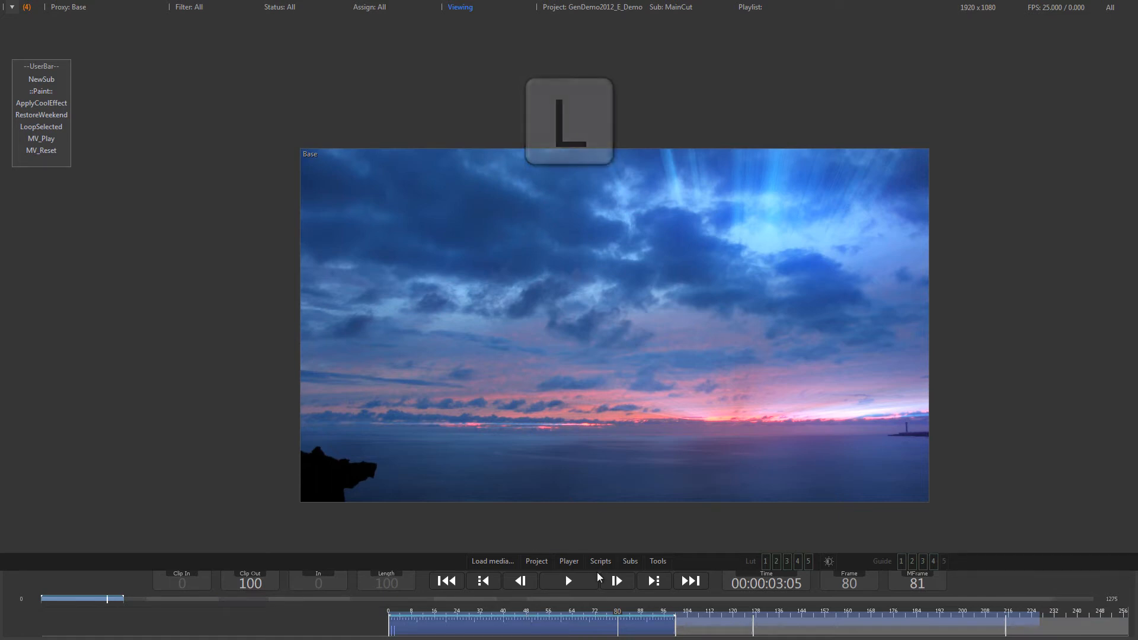
drag(620, 616, 544, 614)
key(i)
key(o)
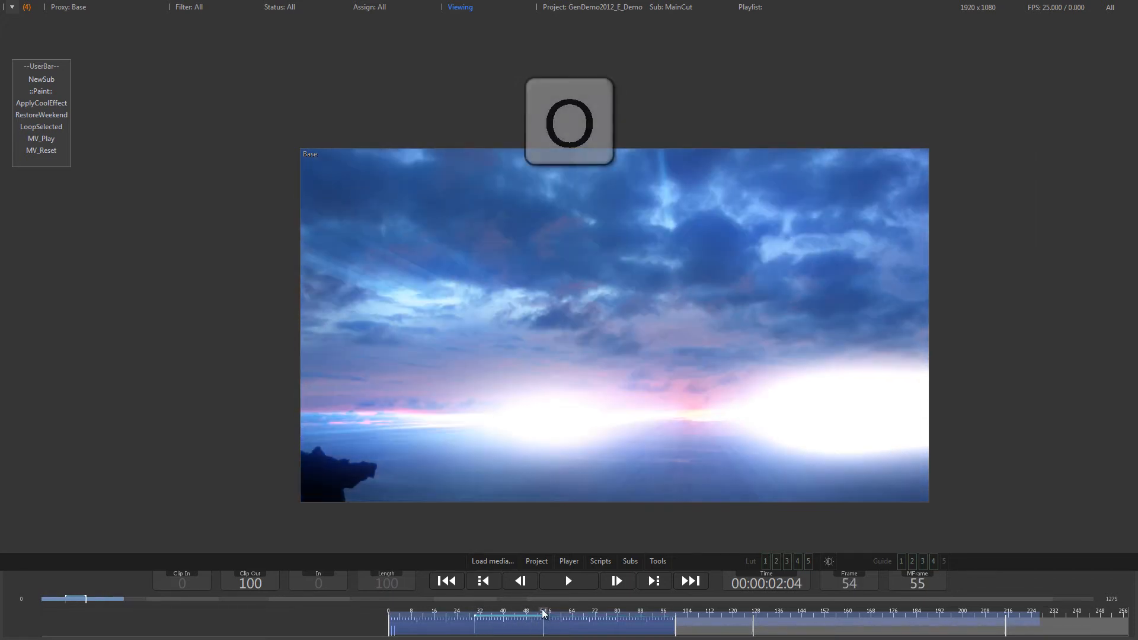
Clear the custom loop range from the timeline
double_click(619, 613)
double_click(620, 613)
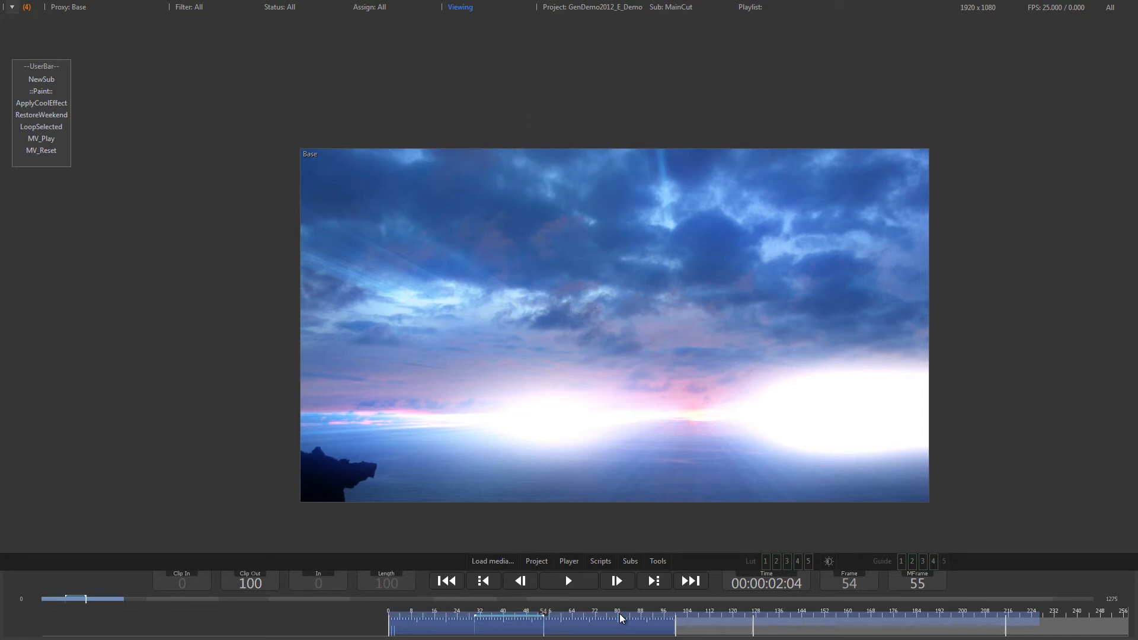
double_click(620, 613)
double_click(620, 613)
key(shift+l)
Select the bottom-row MET_080 and MET_165 clips together, and loop playback over them with LoopSelected
key(ctrl)
ctrl+click(683, 483)
ctrl+click(784, 475)
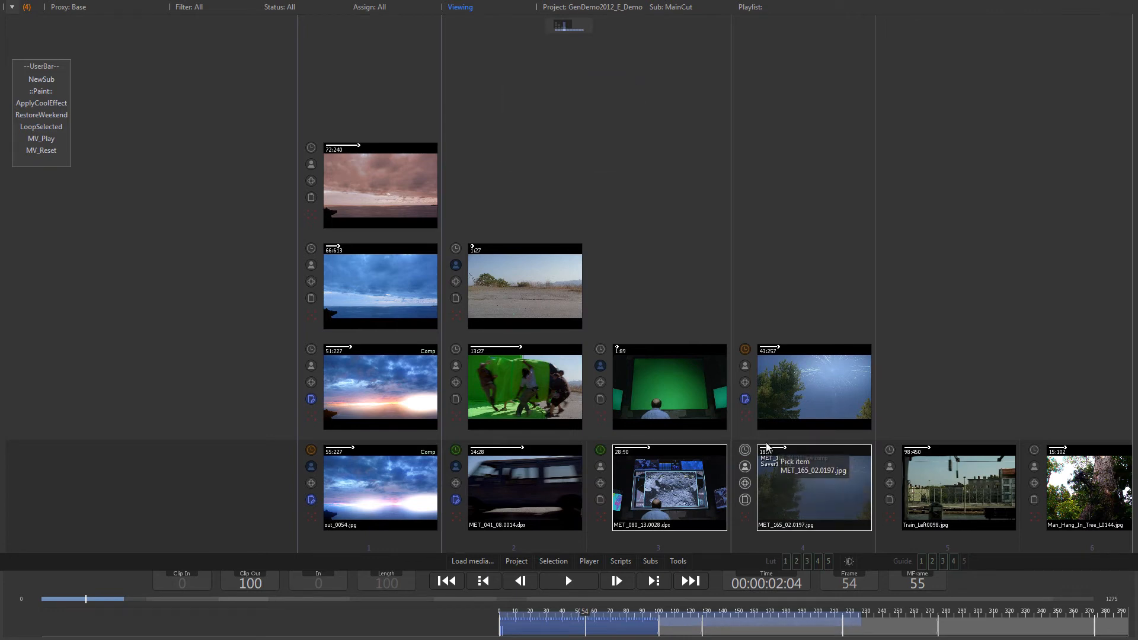
click(43, 127)
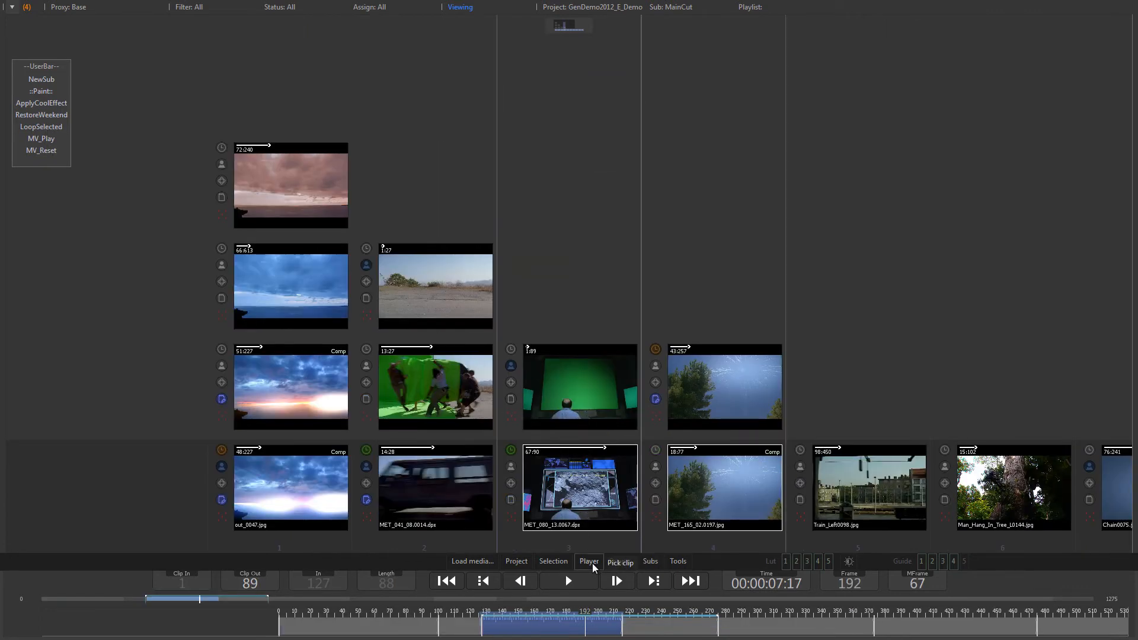
click(592, 563)
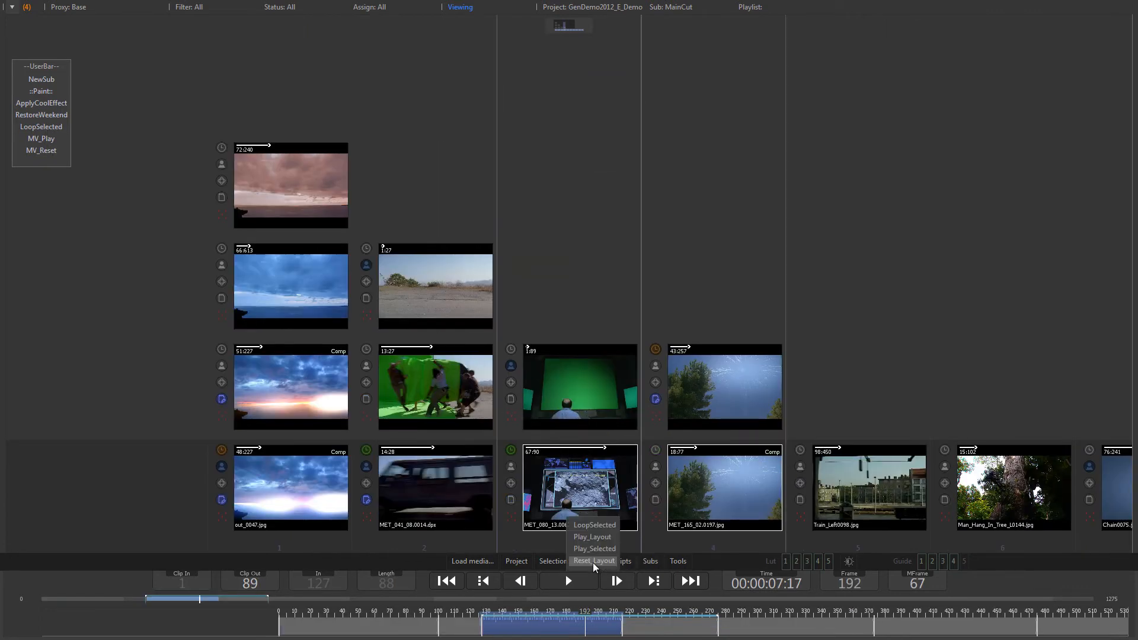
click(603, 525)
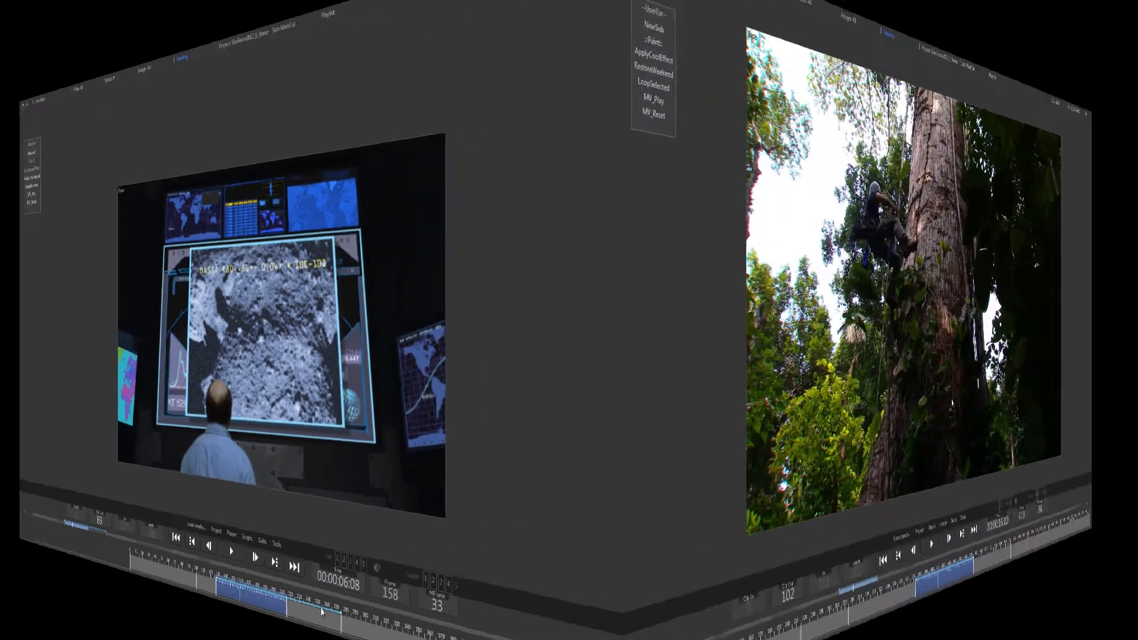
Play and stop the Man_Hang_In_Tree clip in the player
click(567, 584)
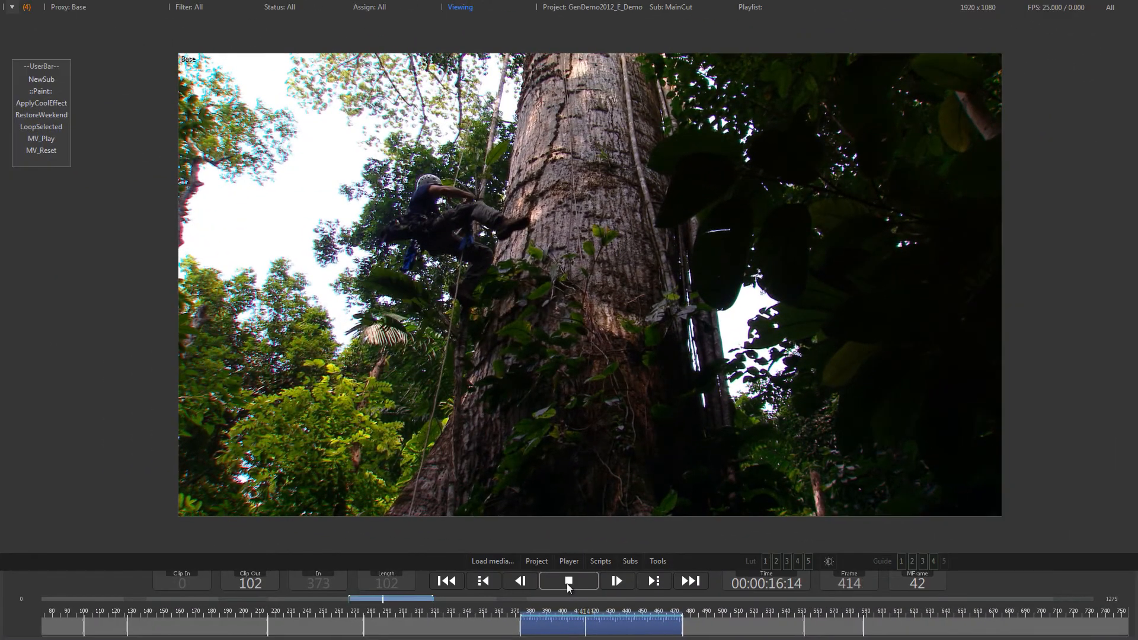
click(568, 584)
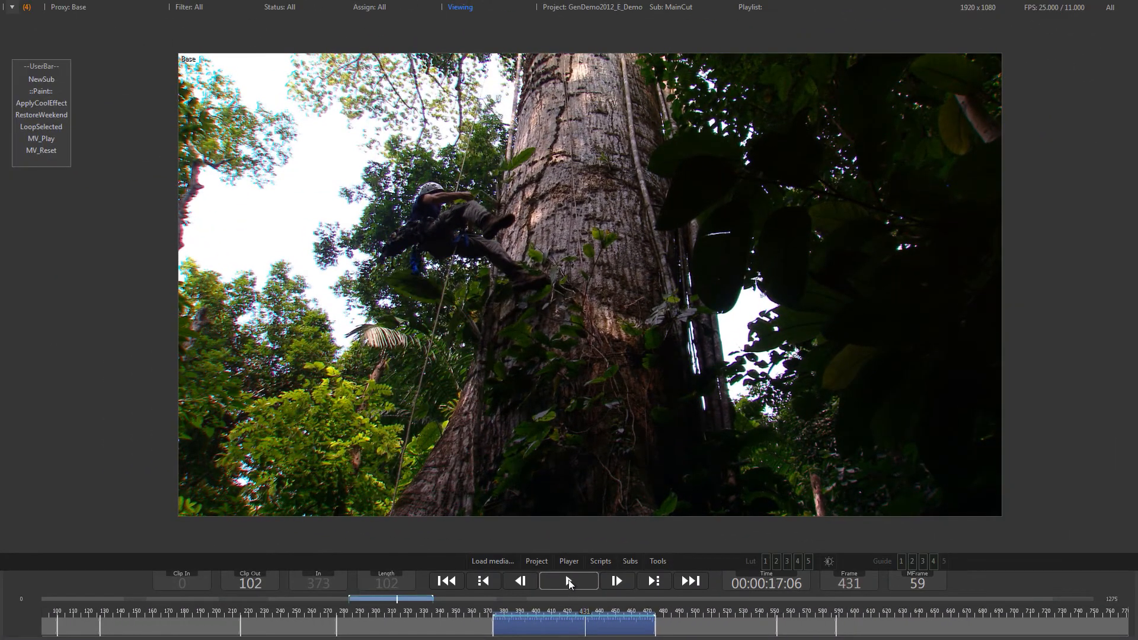
click(568, 584)
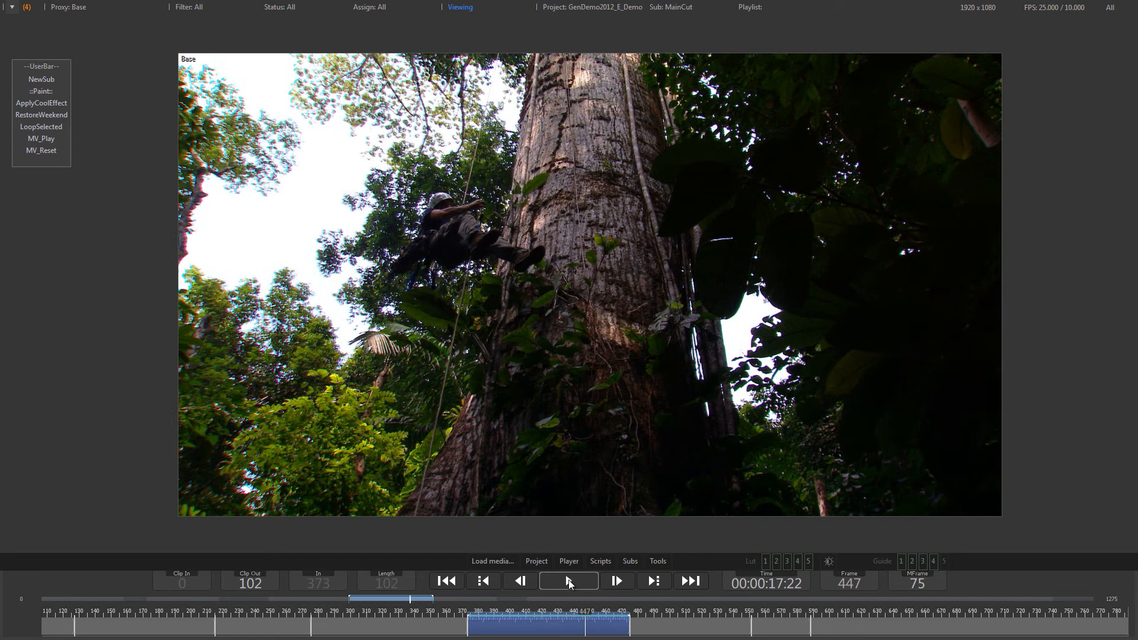
Replay and stop the tree climber clip, and try the MFrame counter's alternative display option before restoring the original one
click(569, 582)
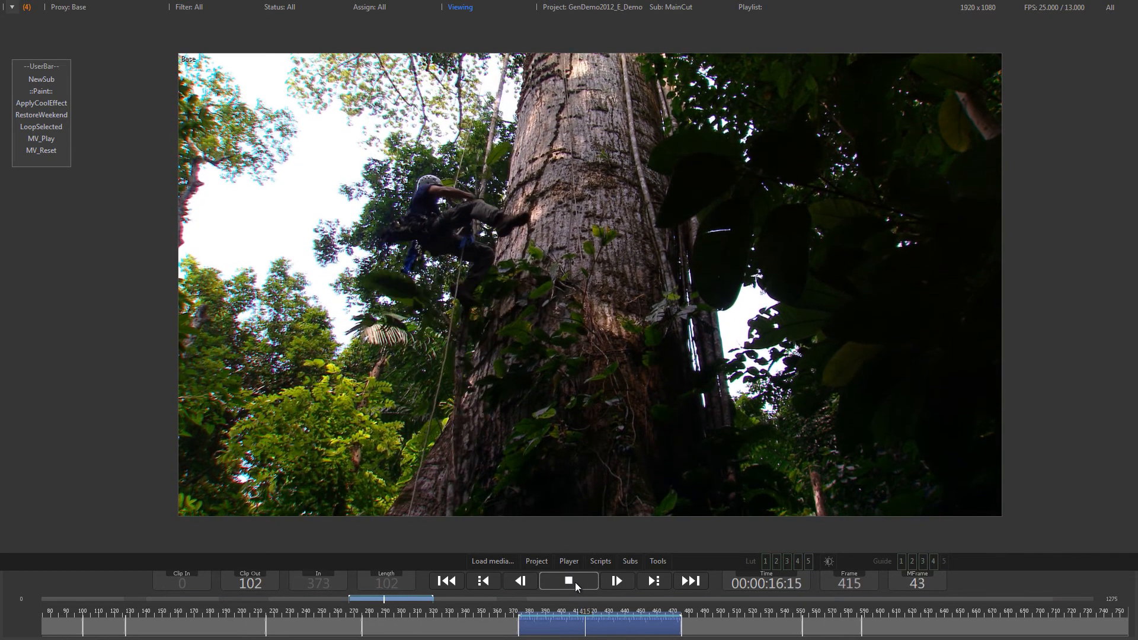
click(569, 582)
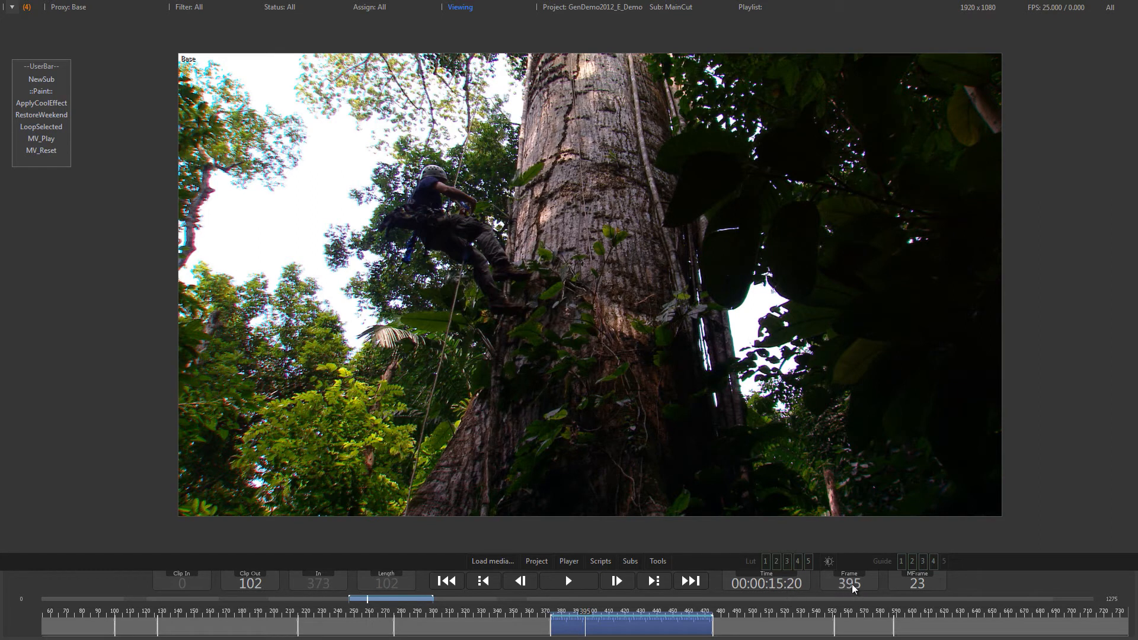
right_click(930, 584)
click(958, 590)
right_click(935, 582)
click(960, 601)
Step the playhead three frames forward and three frames back
click(620, 581)
click(620, 579)
click(620, 579)
click(523, 583)
click(522, 582)
click(521, 581)
Skip three clips ahead in the timeline, and go back six clips to the one starting at frame 127
click(656, 583)
click(656, 583)
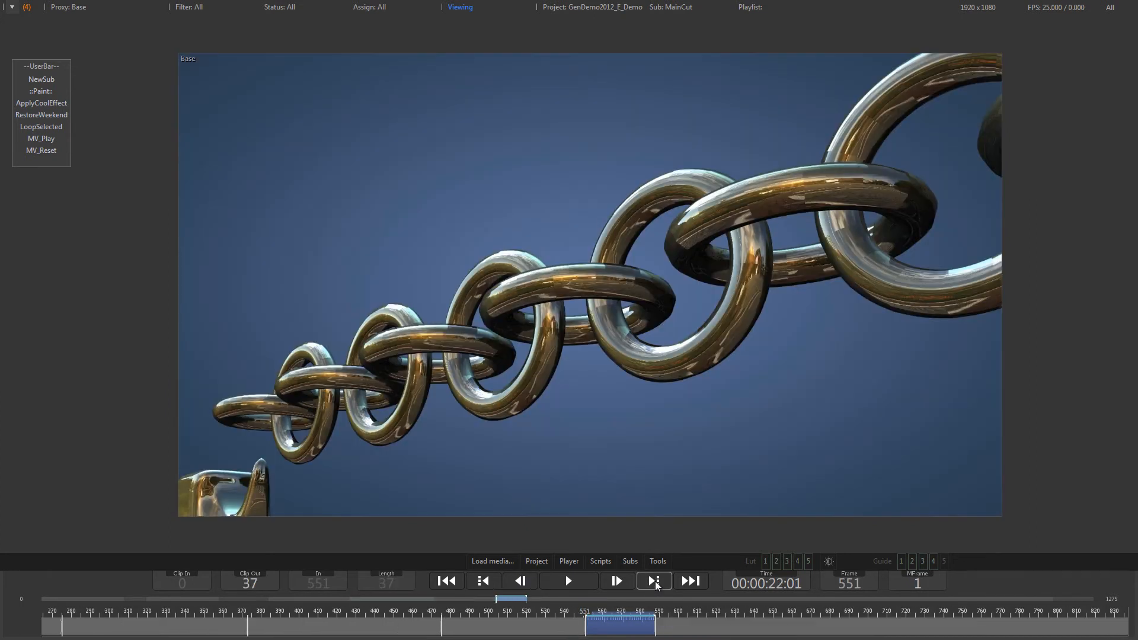
click(656, 583)
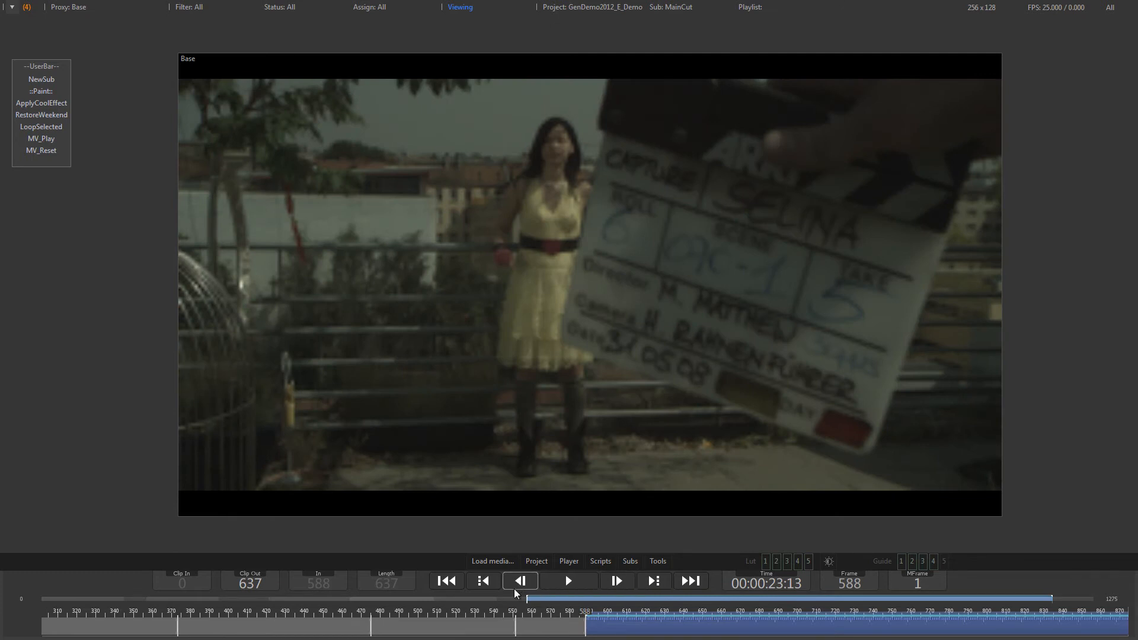
click(483, 582)
click(483, 582)
click(483, 582)
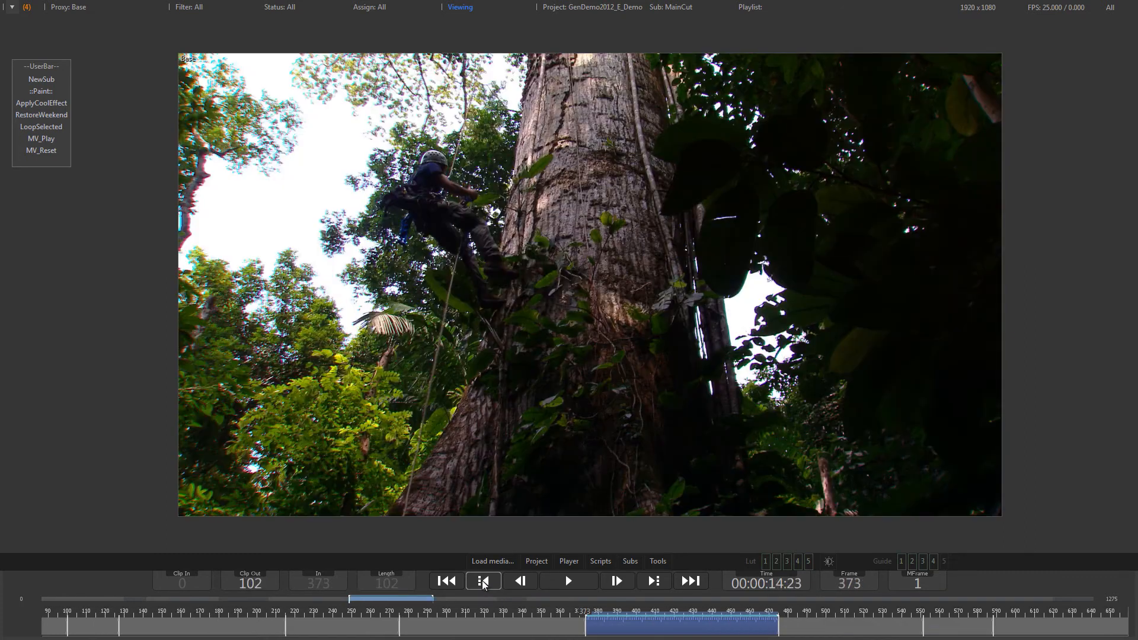
click(483, 582)
click(483, 582)
click(483, 581)
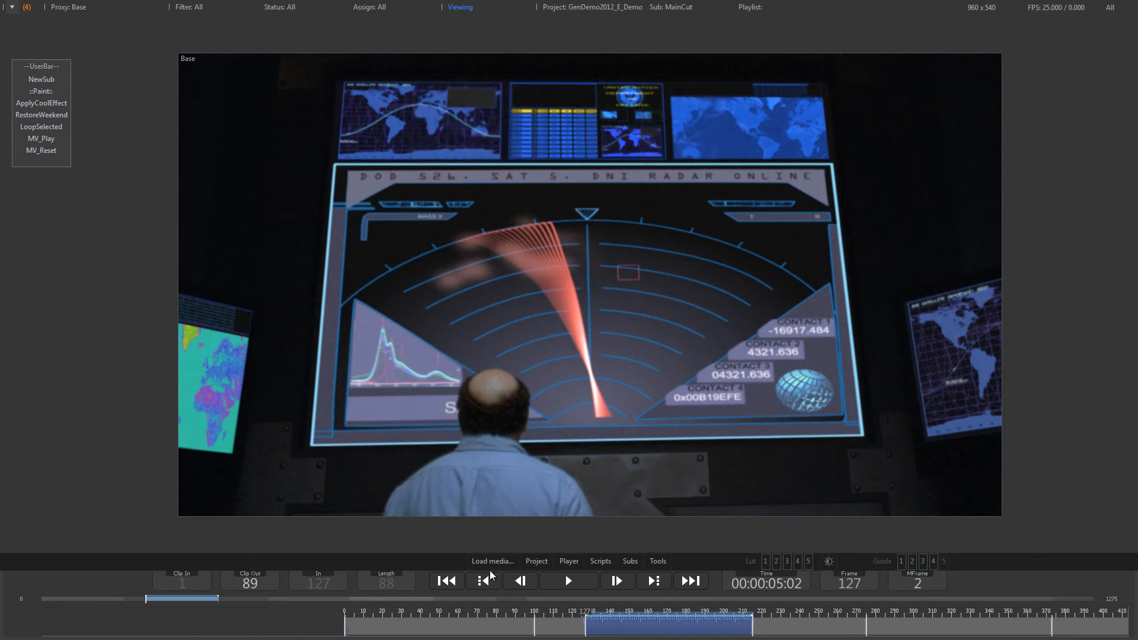
Raise the playback speed to 150%, and return it to 25 fps
key(ctrl+Page_Up)
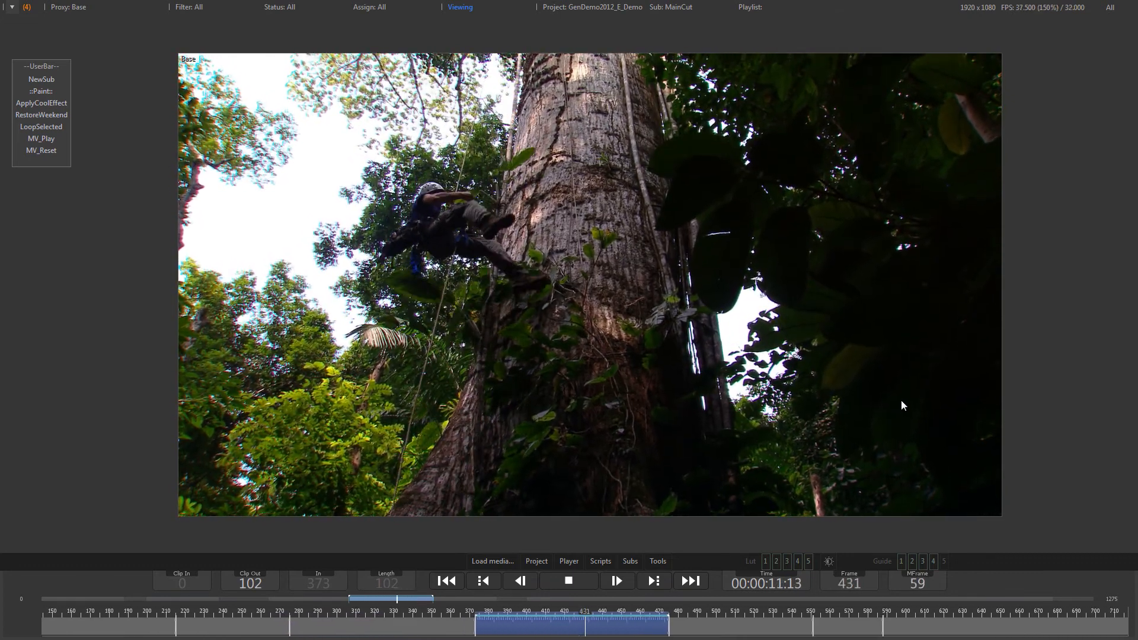
key(ctrl+Page_Down)
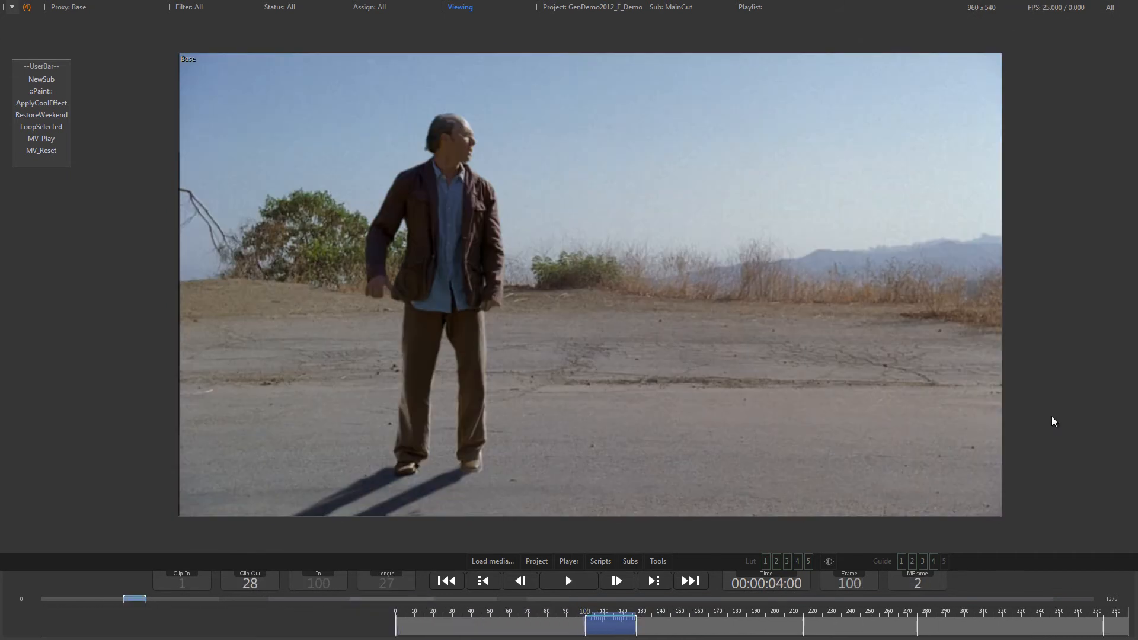
Play the MET_041_08 van clip while switching between its versions, and stop at frame 109
key(Down)
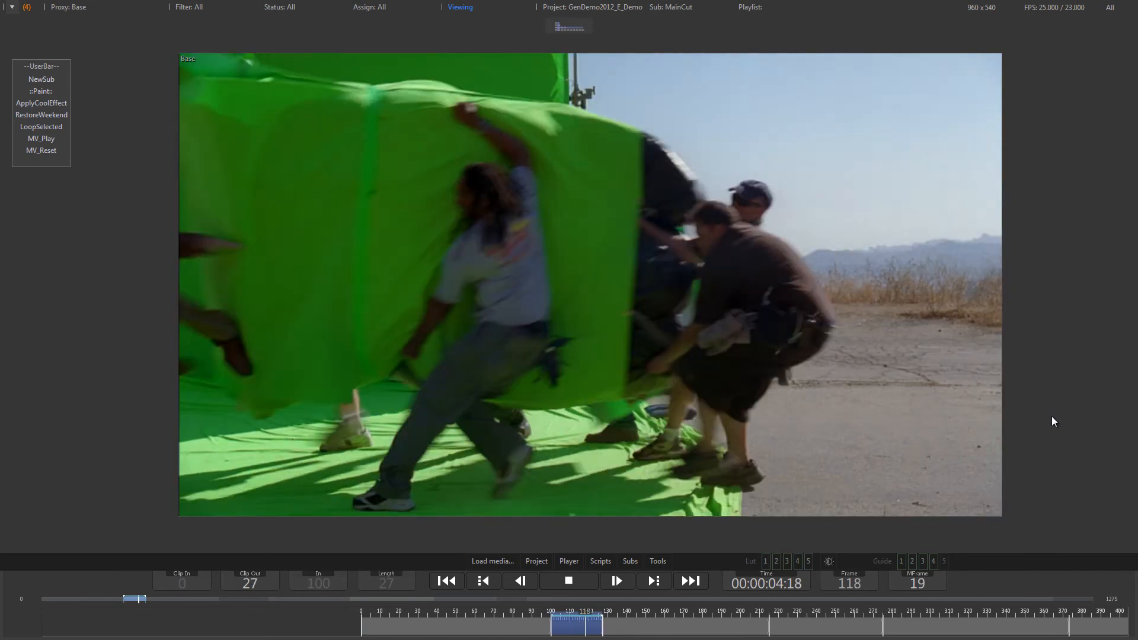
key(ctrl+Up)
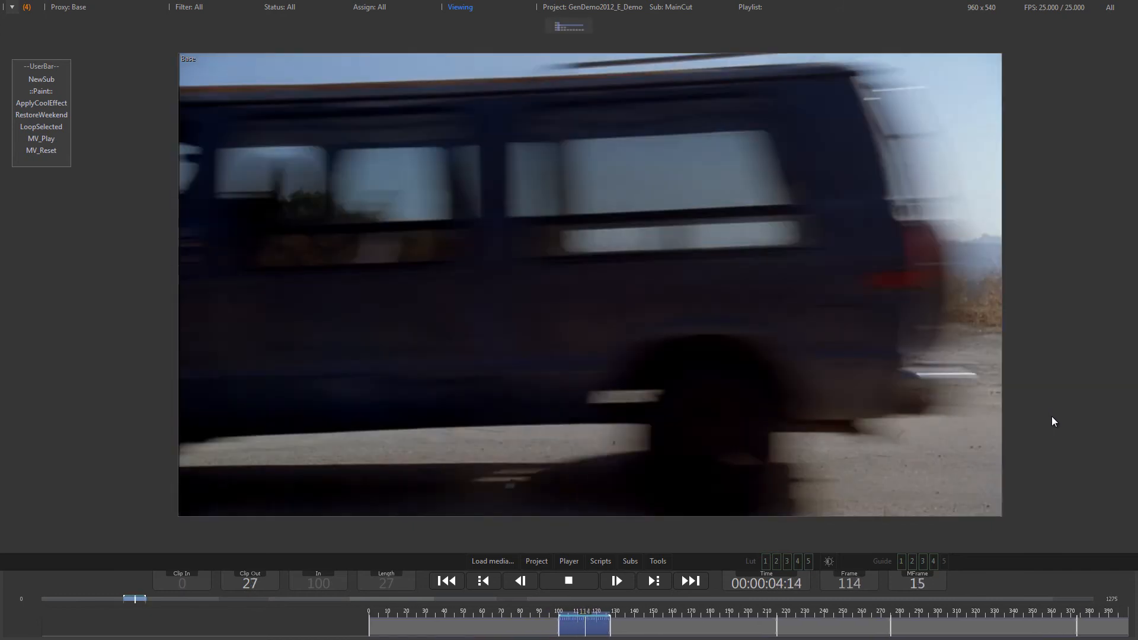
key(space)
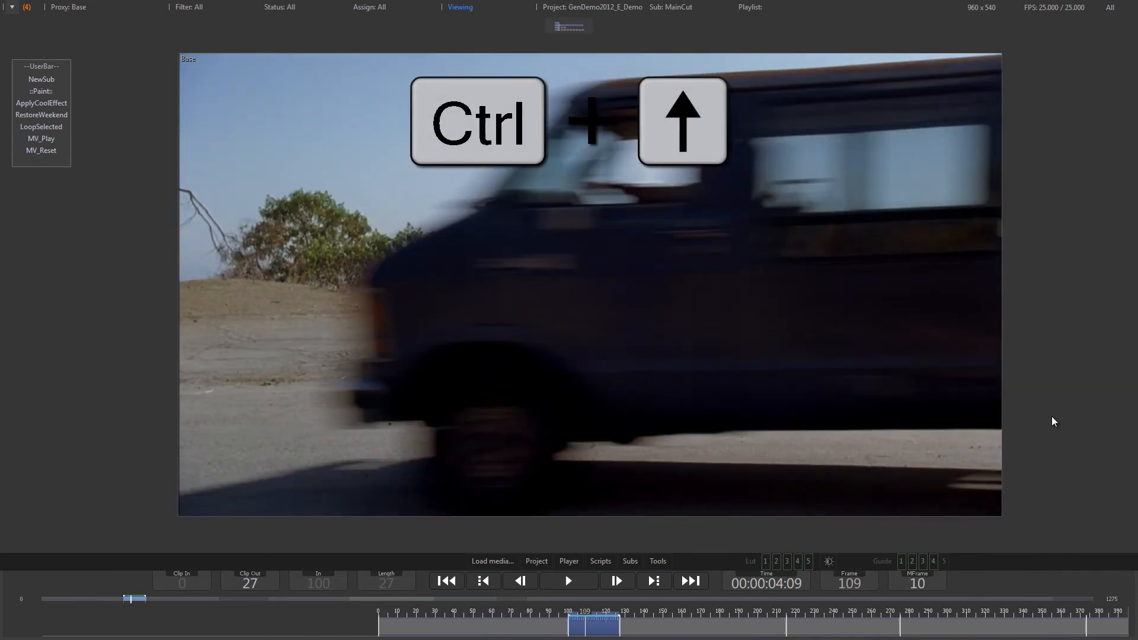
Flip up and down through the stacked versions of the MET_041_08 shot at frame 109 to compare them
key(ctrl+Up)
key(ctrl+Up)
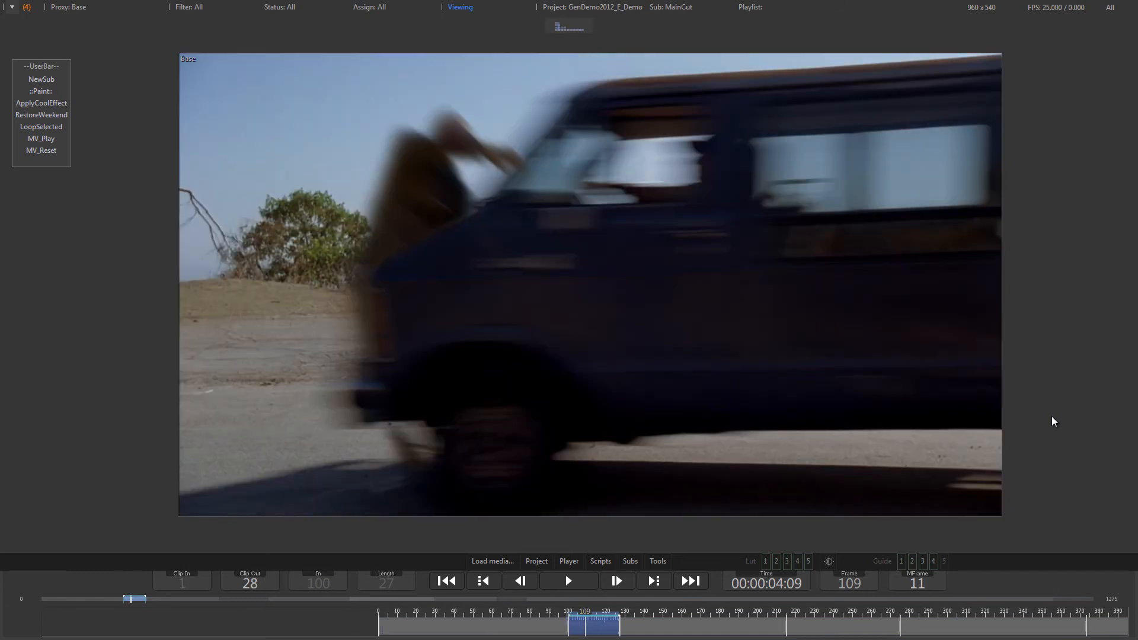
key(ctrl+Down)
key(ctrl+Down)
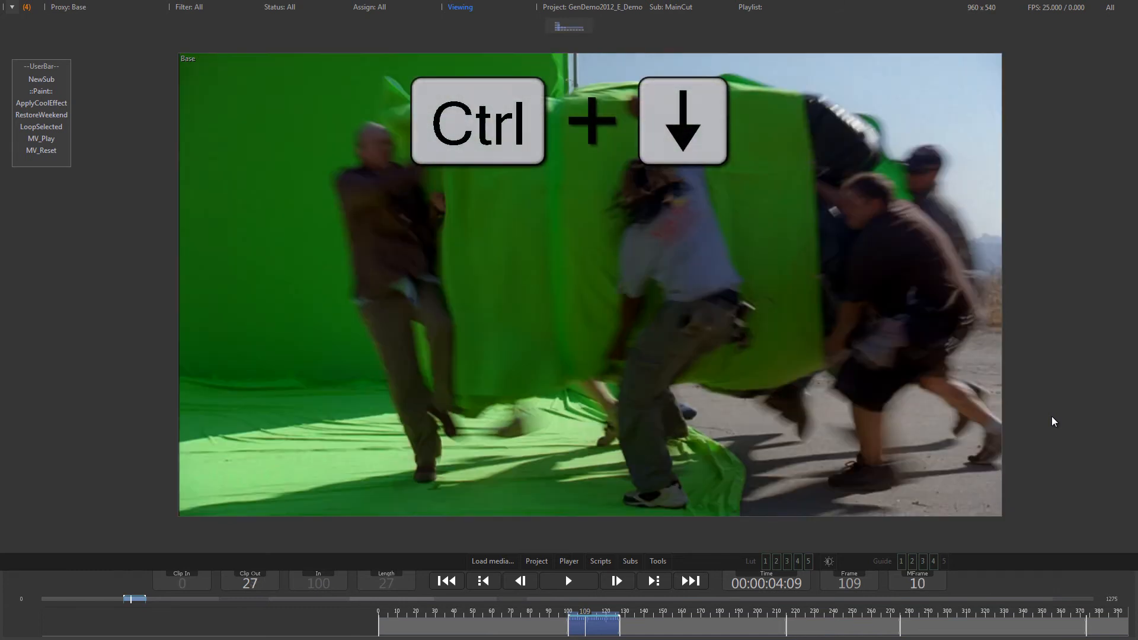
key(ctrl+Up)
key(ctrl+Down)
key(ctrl+Up)
key(ctrl+Up)
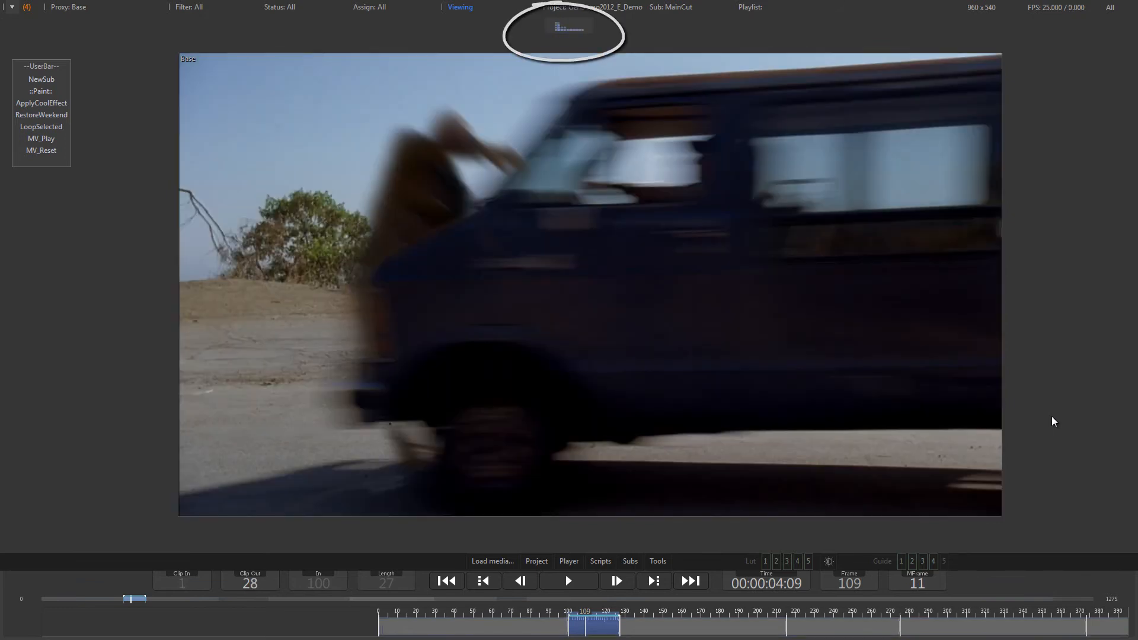
key(ctrl+Down)
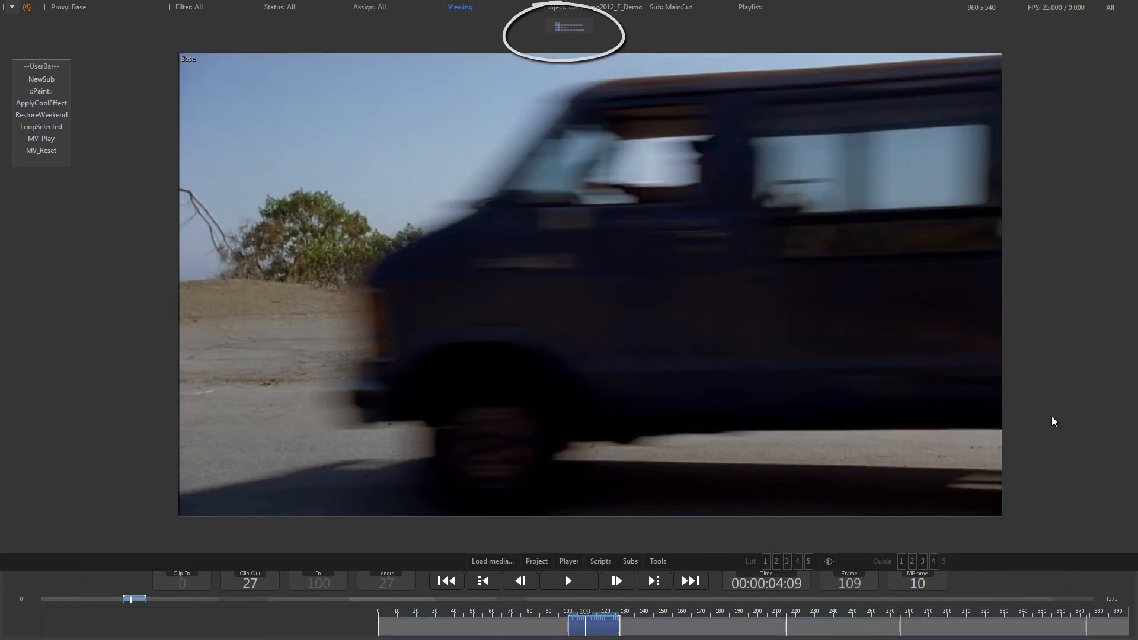
key(ctrl+Down)
Select all three MET_041_08 versions in the storyboard, play them side by side with MV_Play, and stop and scrub the playback
key(Tab)
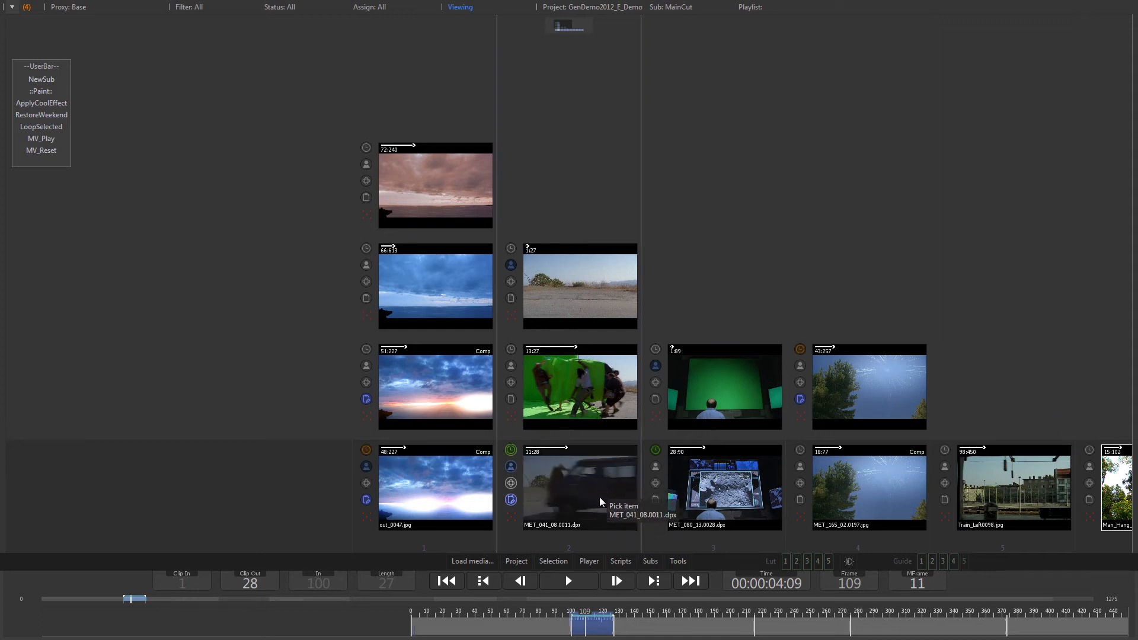
click(585, 490)
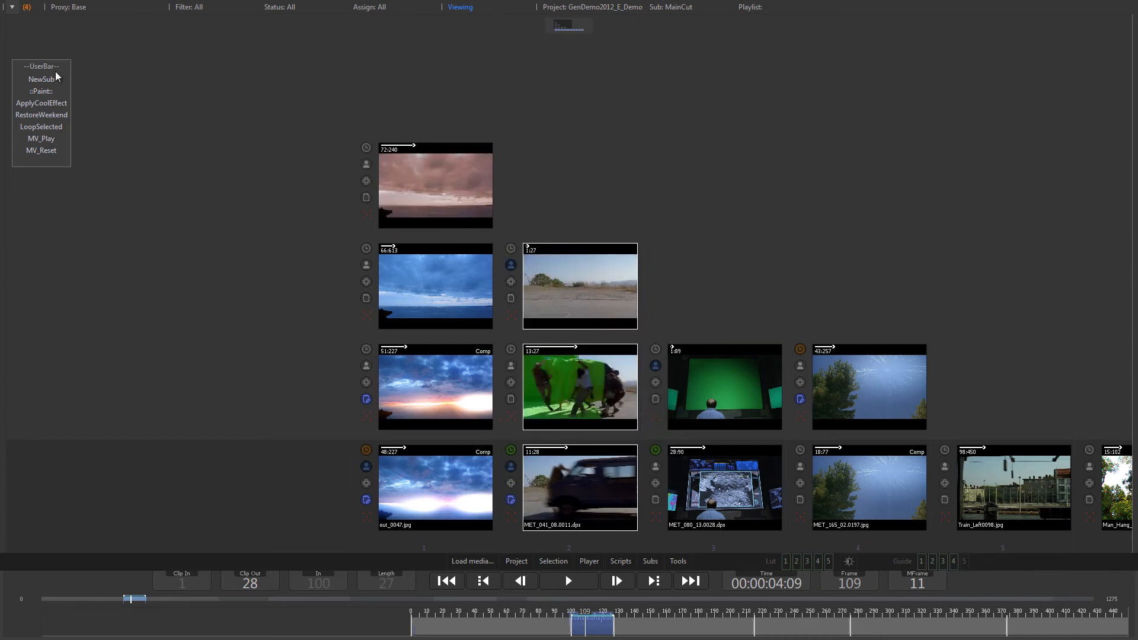
click(45, 142)
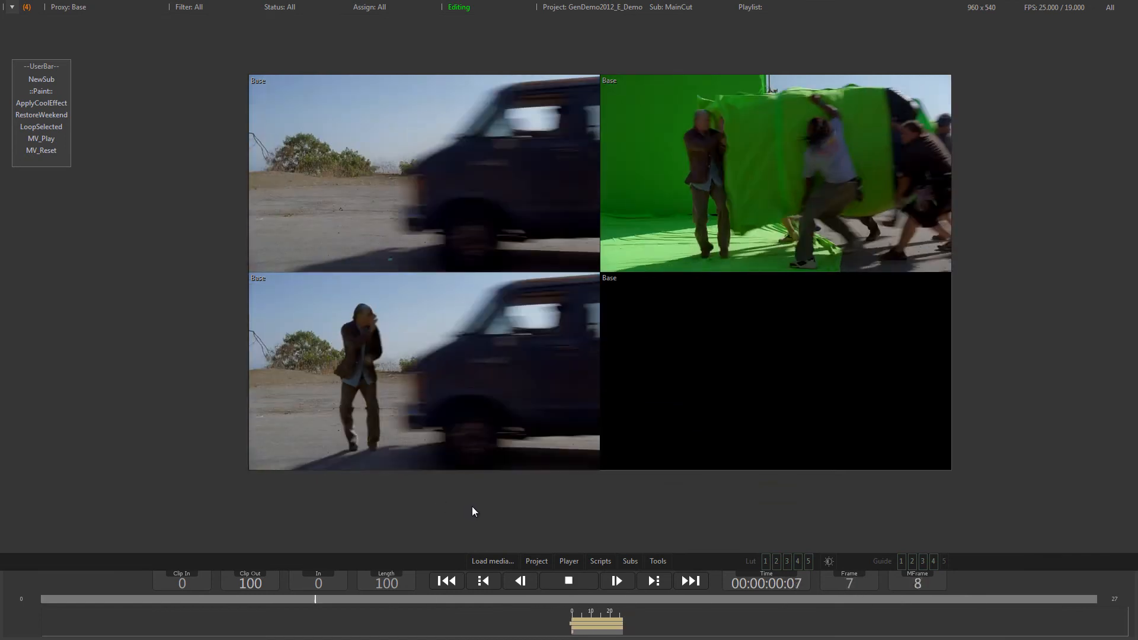
key(space)
click(575, 616)
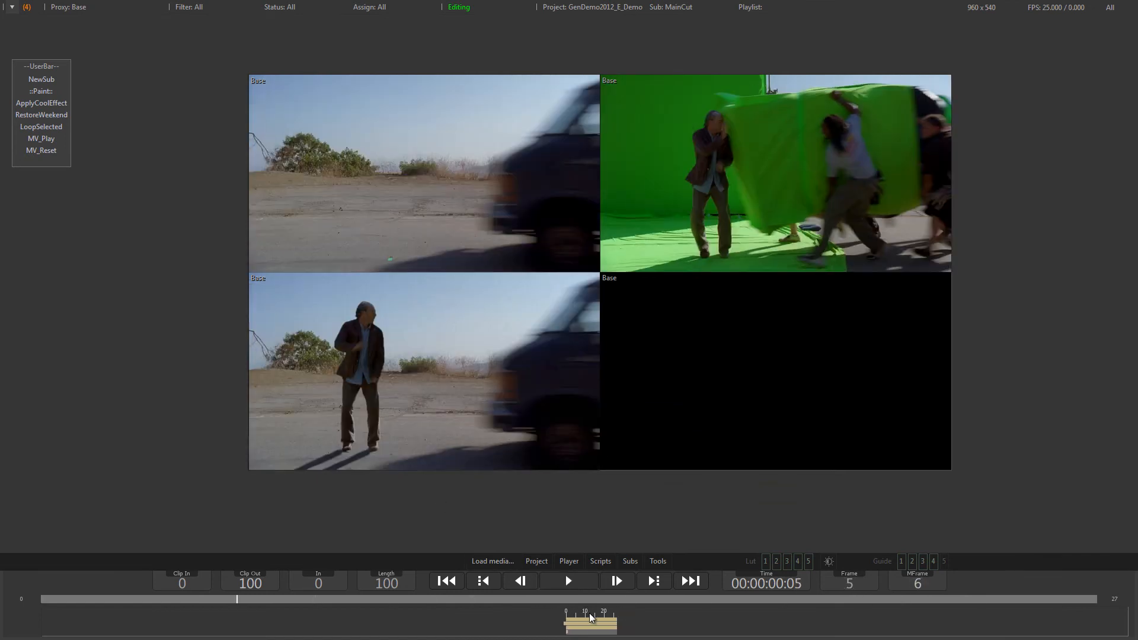
Swap the places of the green-screen and composited versions in the multi-view player layout, and close the layout editor
key(v)
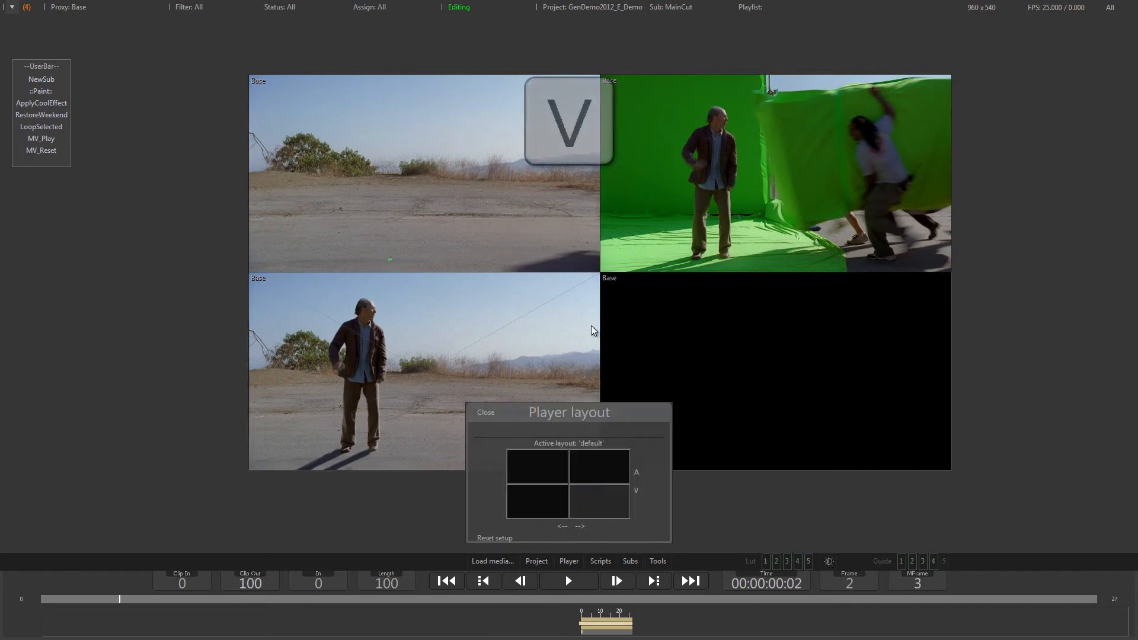
drag(439, 346, 1067, 186)
drag(795, 134, 428, 383)
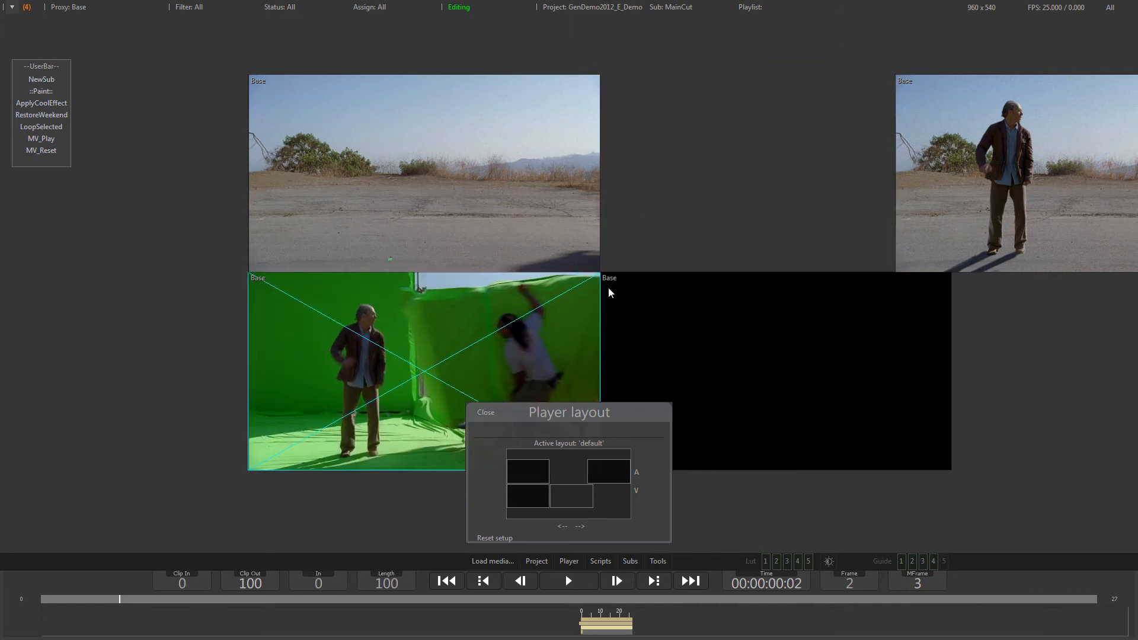
drag(1064, 173, 774, 179)
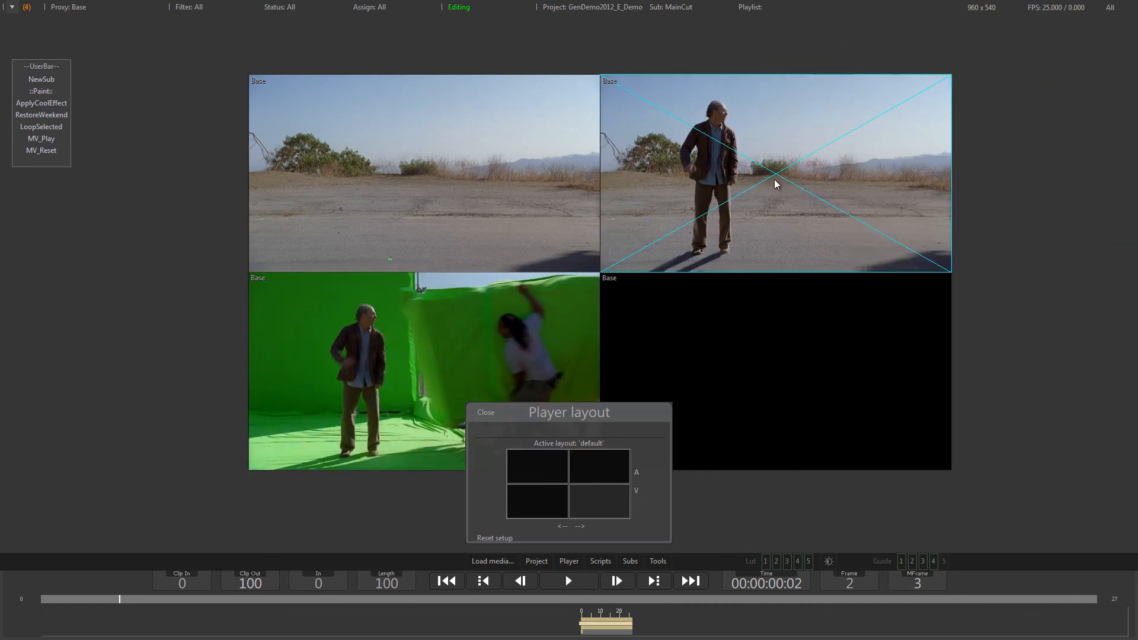
click(486, 413)
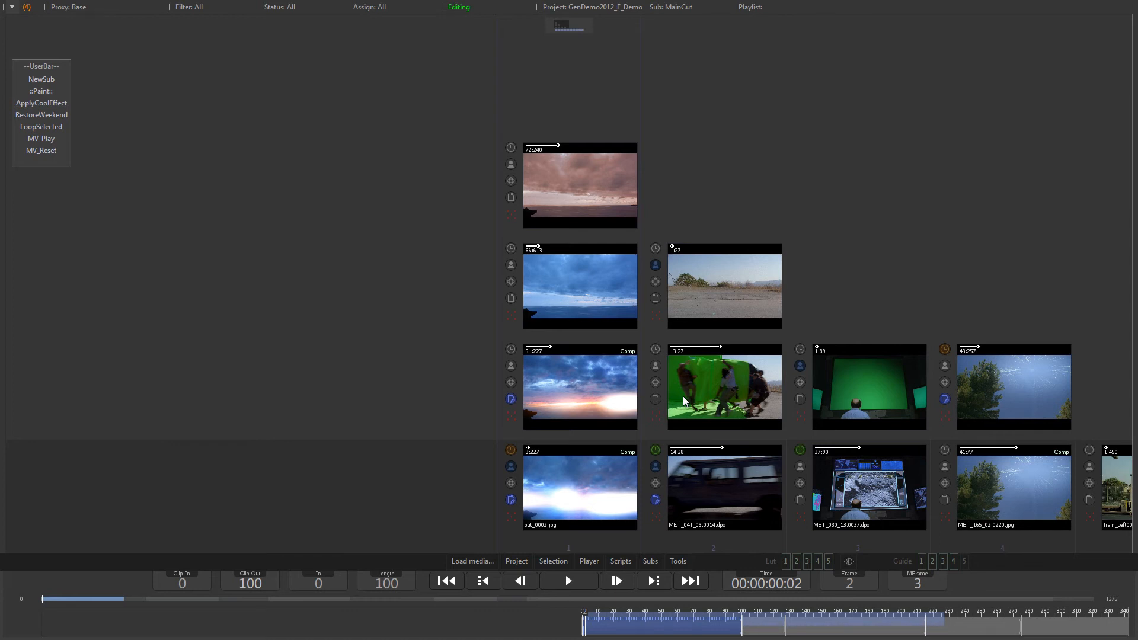
Compare the green-screen and bottom-row MET_041_08 versions as a wipe with MV_Play, and tilt the dividing line diagonally across the picture
key(b)
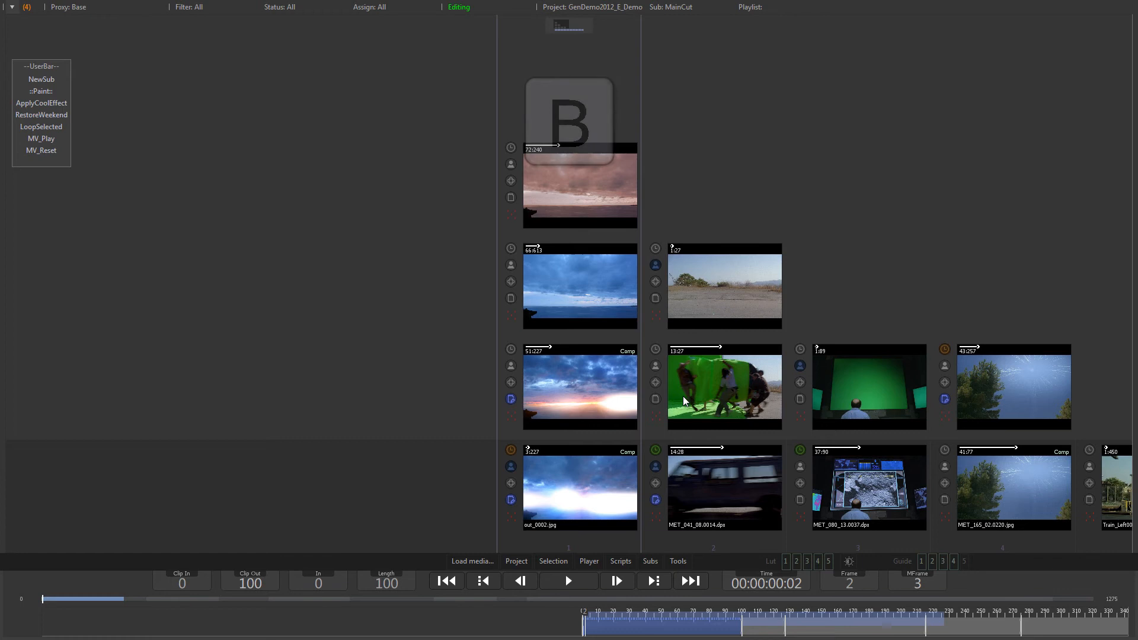
click(710, 382)
click(732, 479)
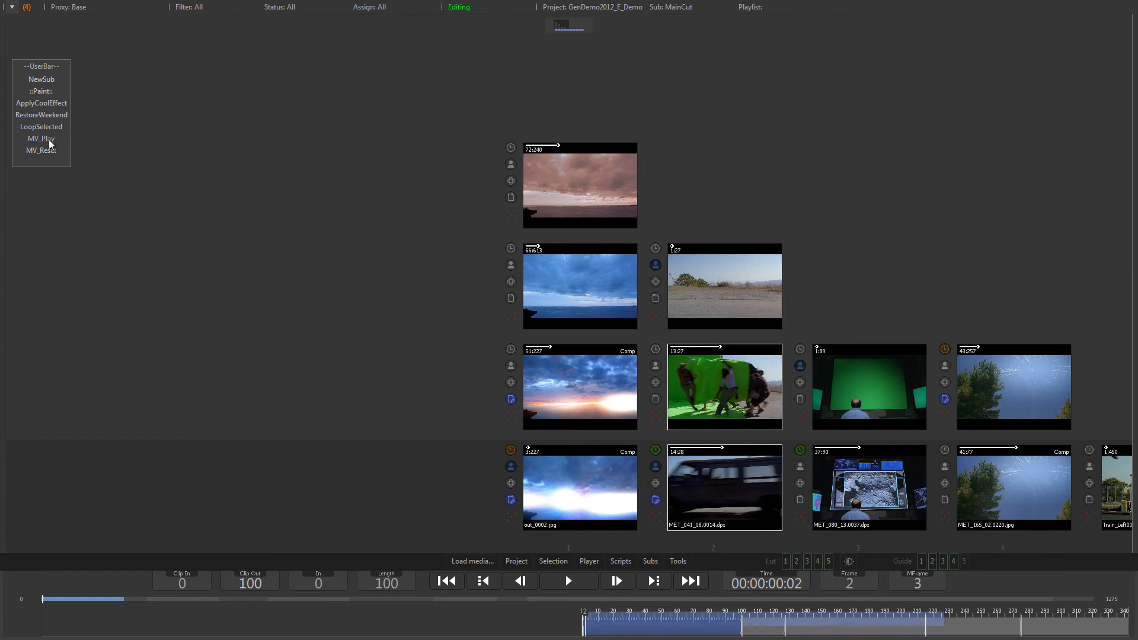
click(50, 140)
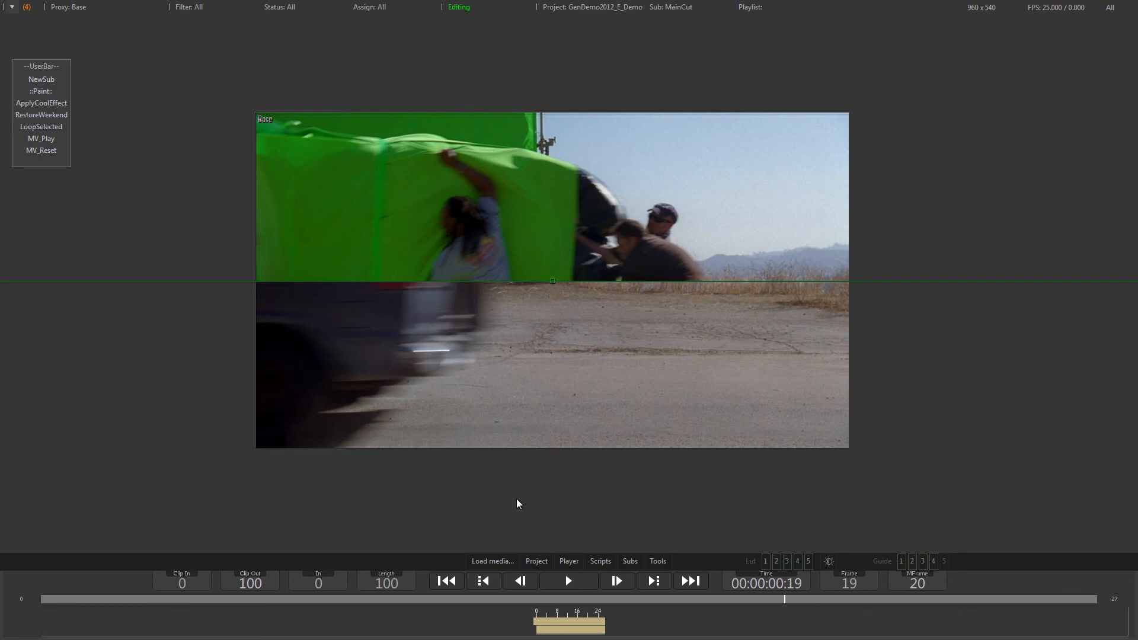
drag(552, 281, 555, 313)
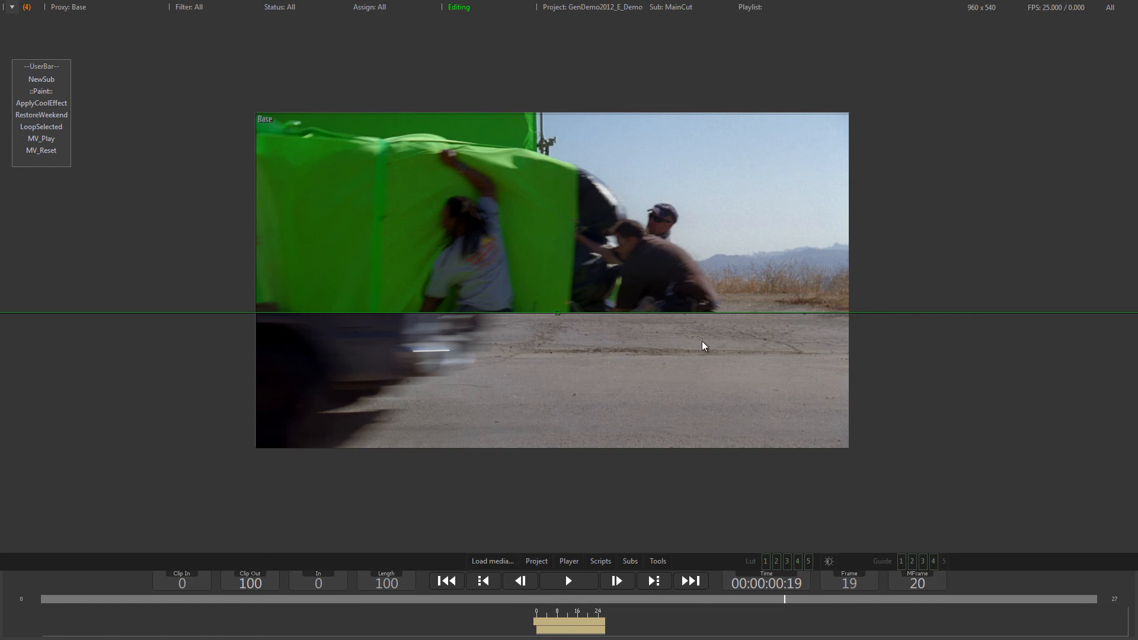
drag(728, 312, 538, 270)
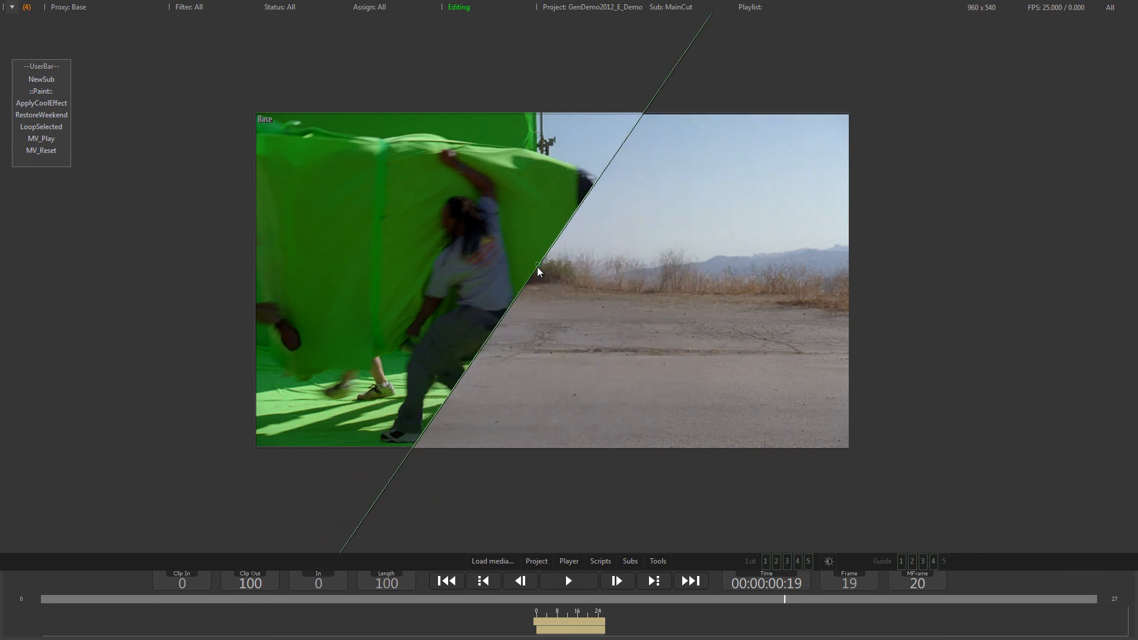
Reset the player layout setup, and run MV_Reset to leave the multi-view comparison
key(v)
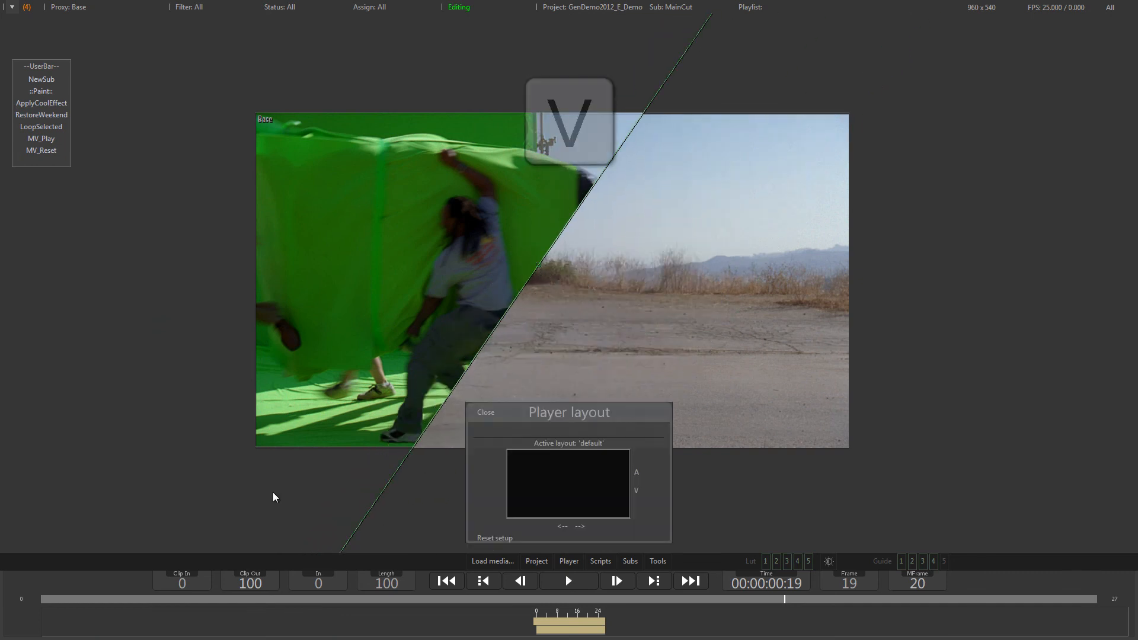
click(496, 538)
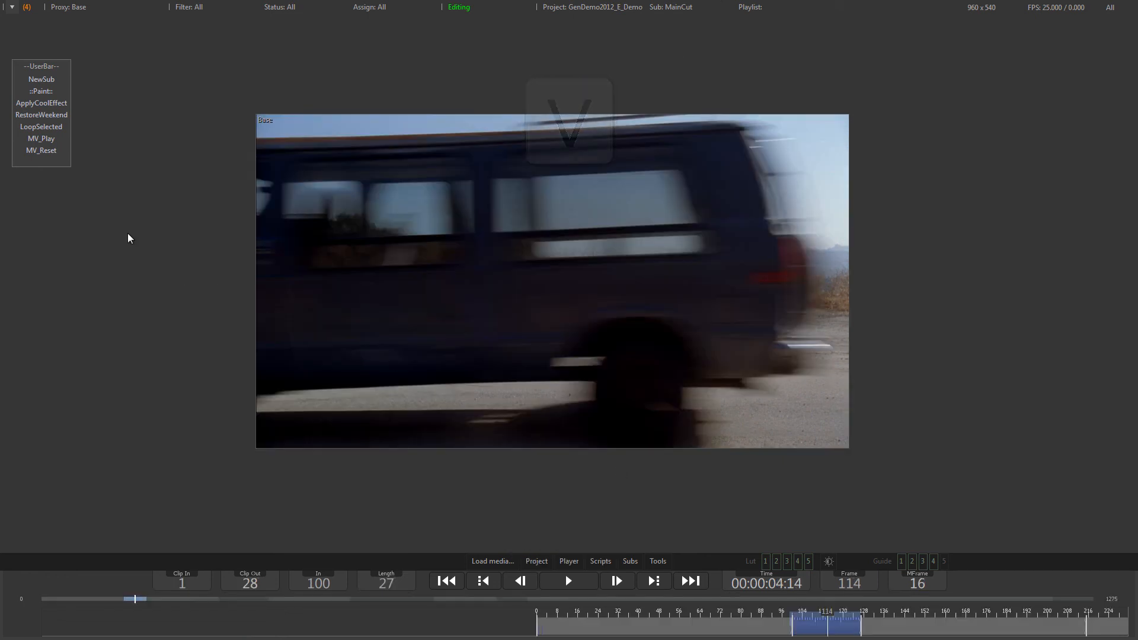
click(55, 150)
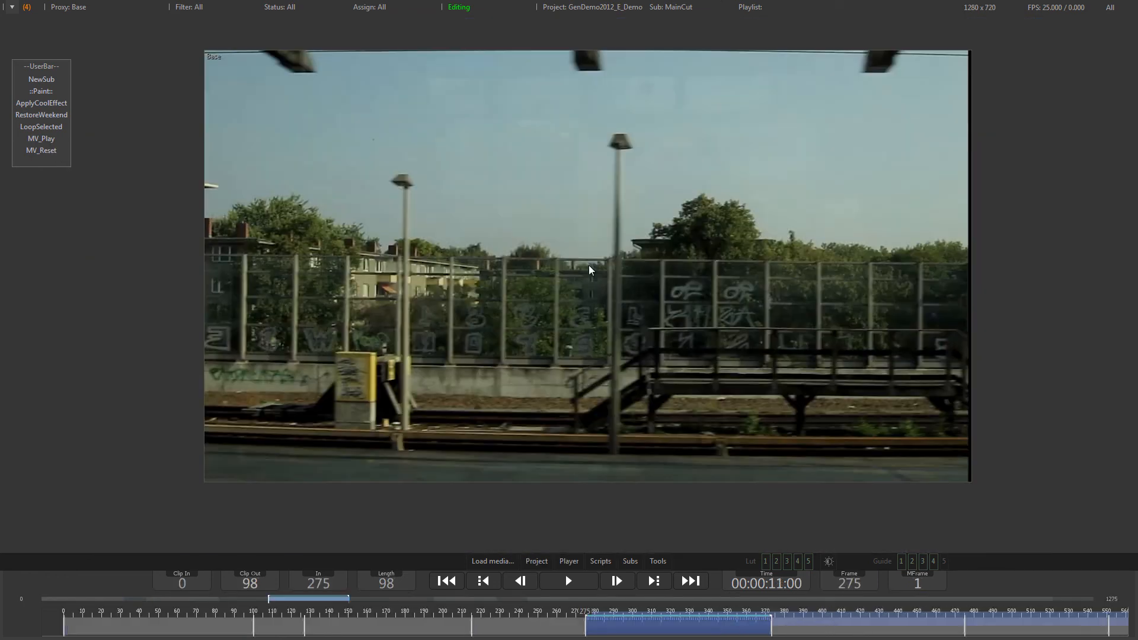
Play and stop the train clip, turn on the red-cyan stereo view, and scrub to frame 322
key(space)
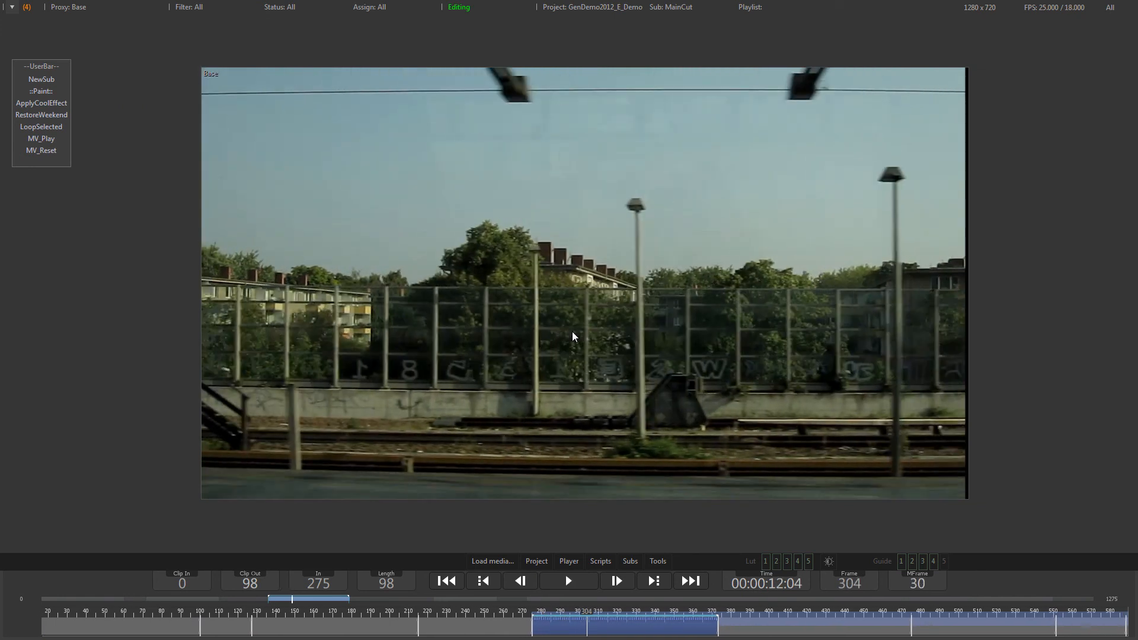
key(z)
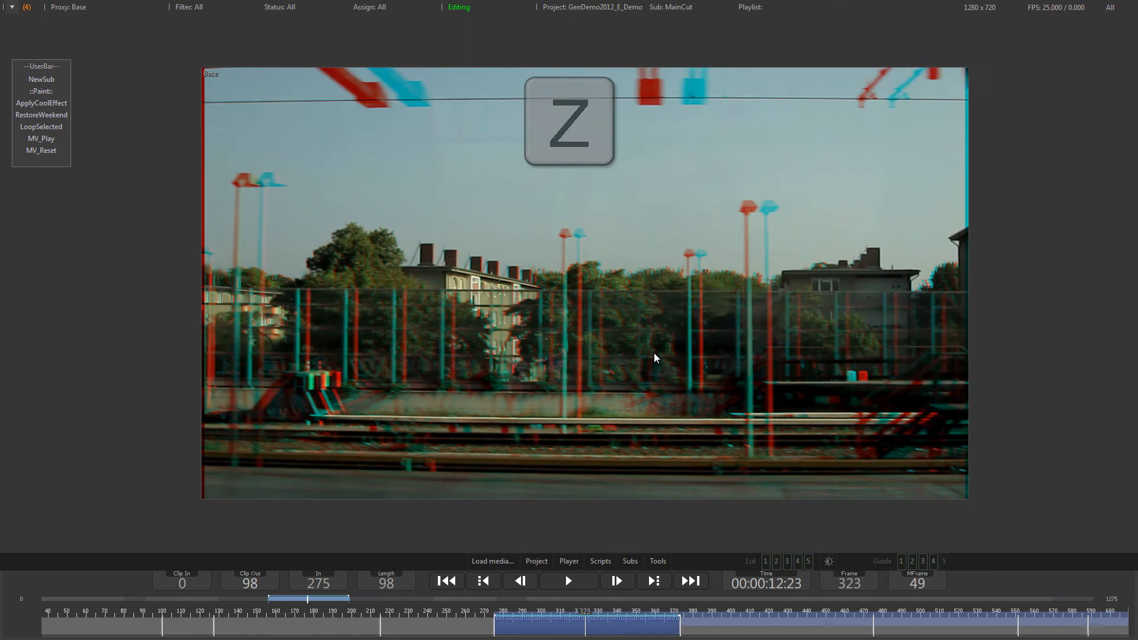
mouse_move(681, 354)
mouse_down()
mouse_move(648, 353)
mouse_move(676, 356)
mouse_up()
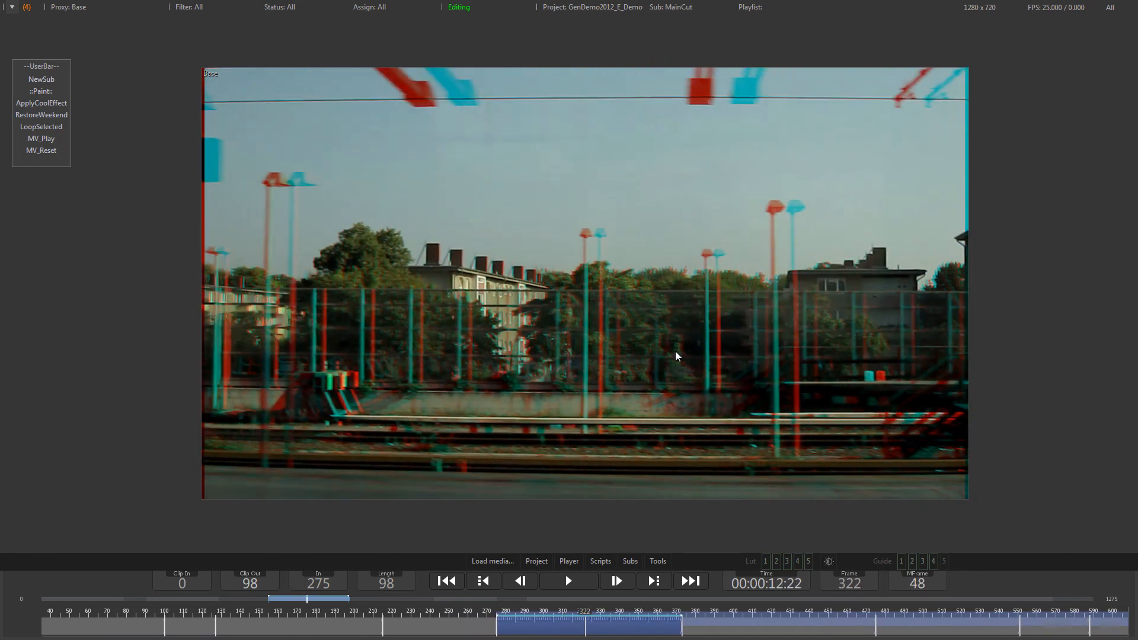